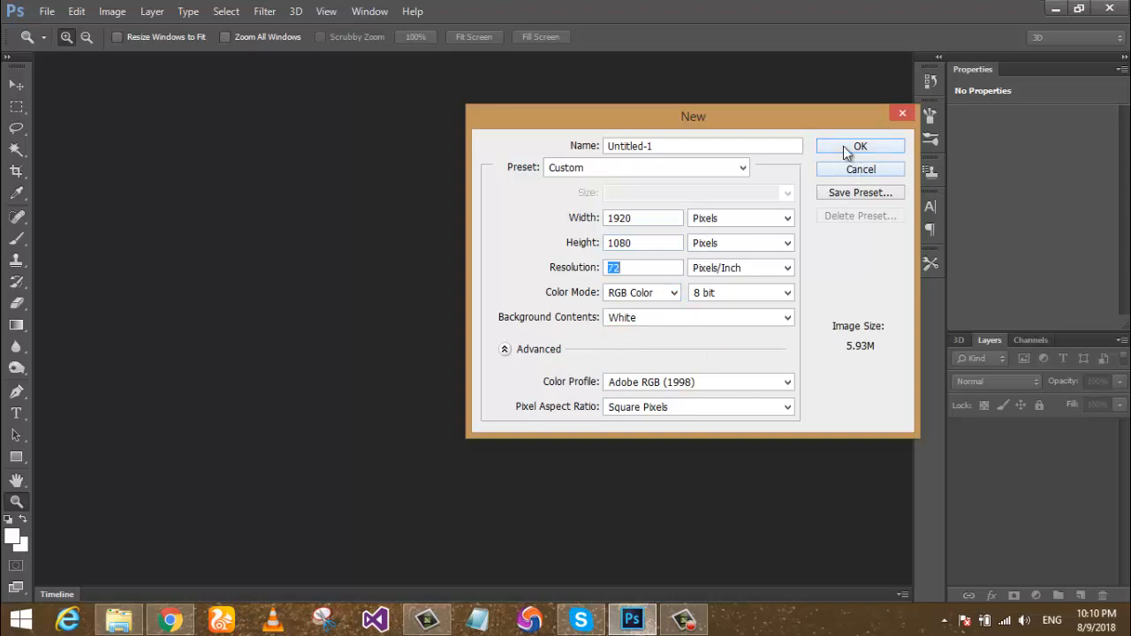
Create the 1920 × 1080 pixel, 72 ppi document with a white background and convert its Background into a regular layer.
left_click(845, 146)
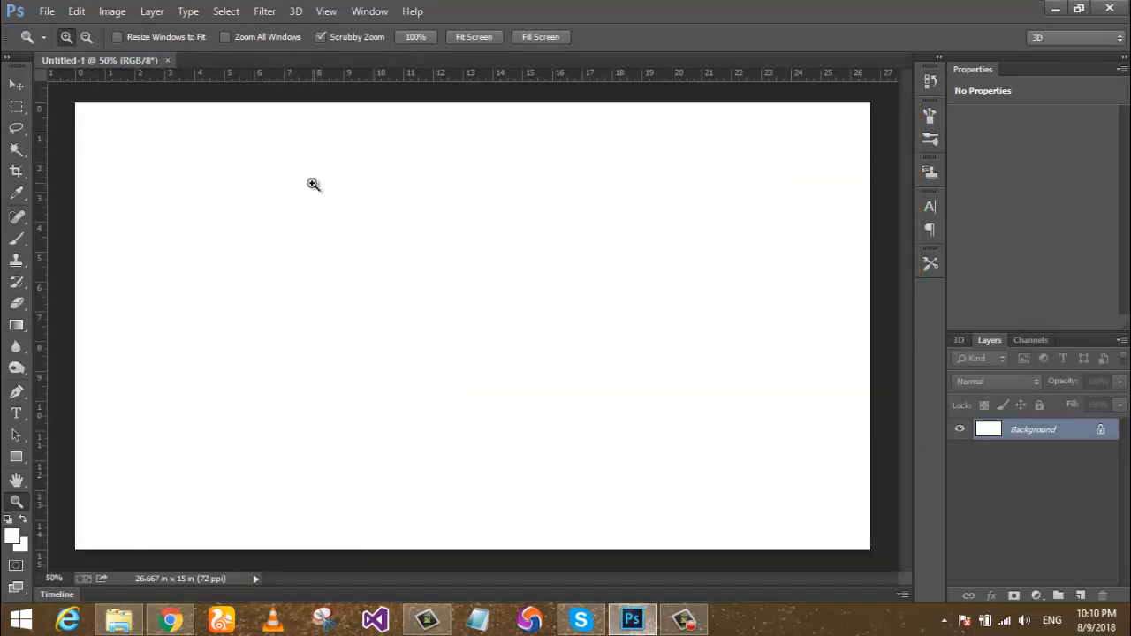
left_click(378, 265, "alt")
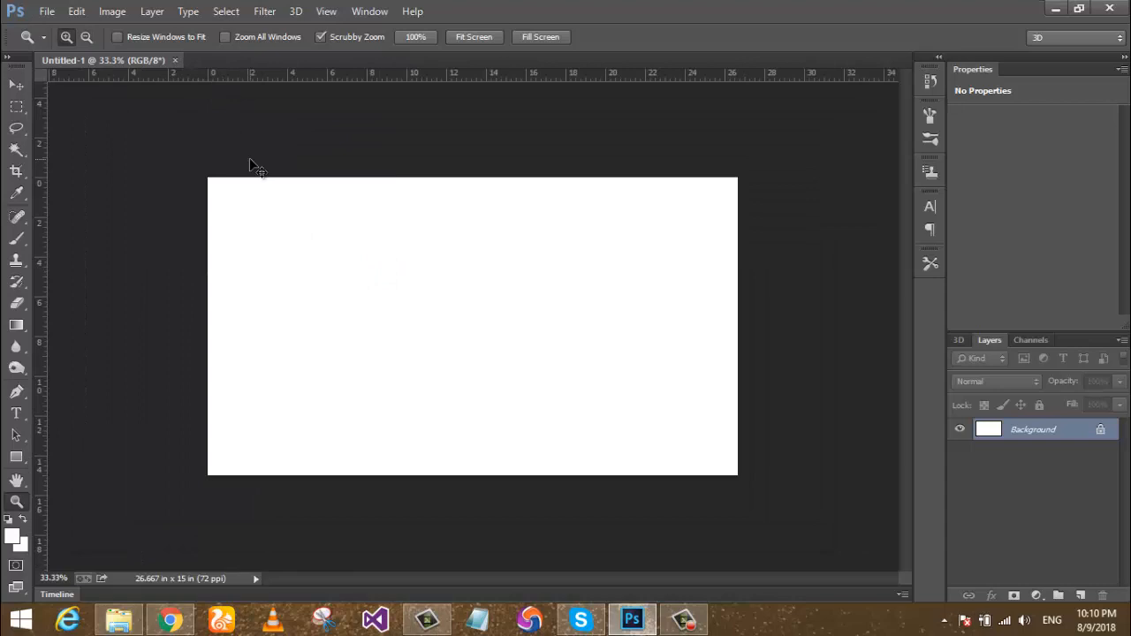
double_click(1102, 431)
left_click(696, 203)
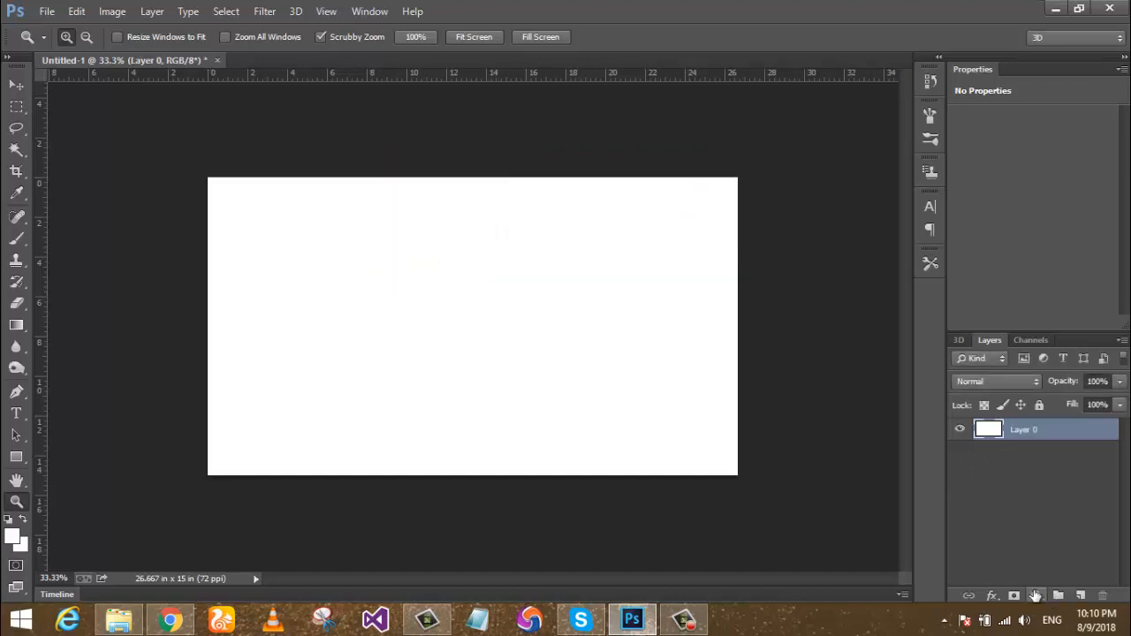
Add a Gradient Overlay effect to Layer 0.
left_click(1036, 596)
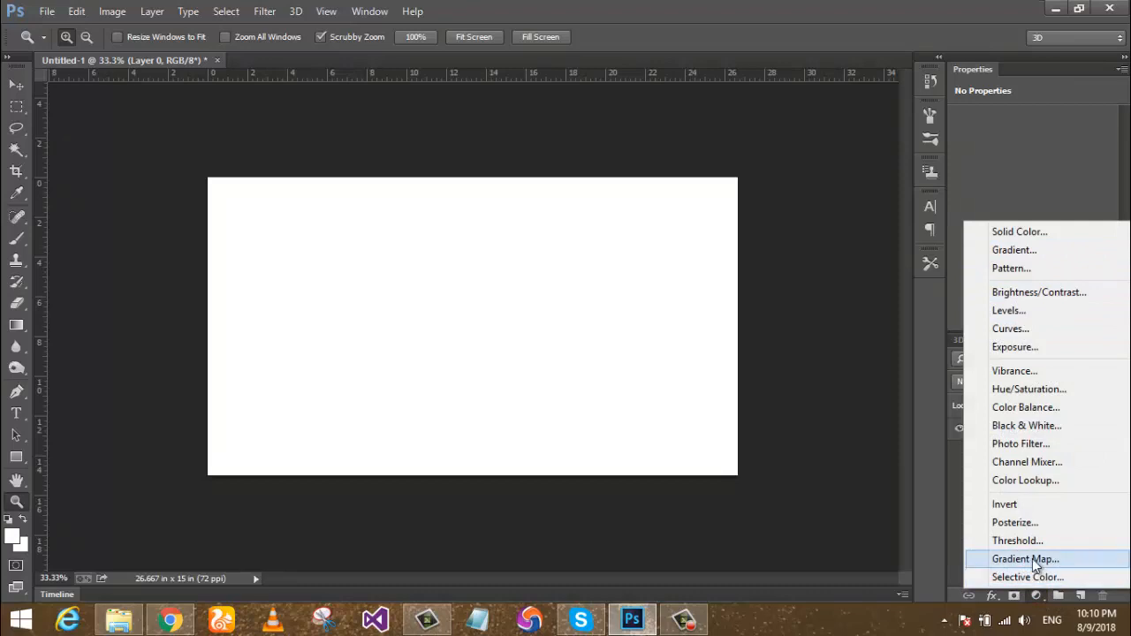
left_click(941, 504)
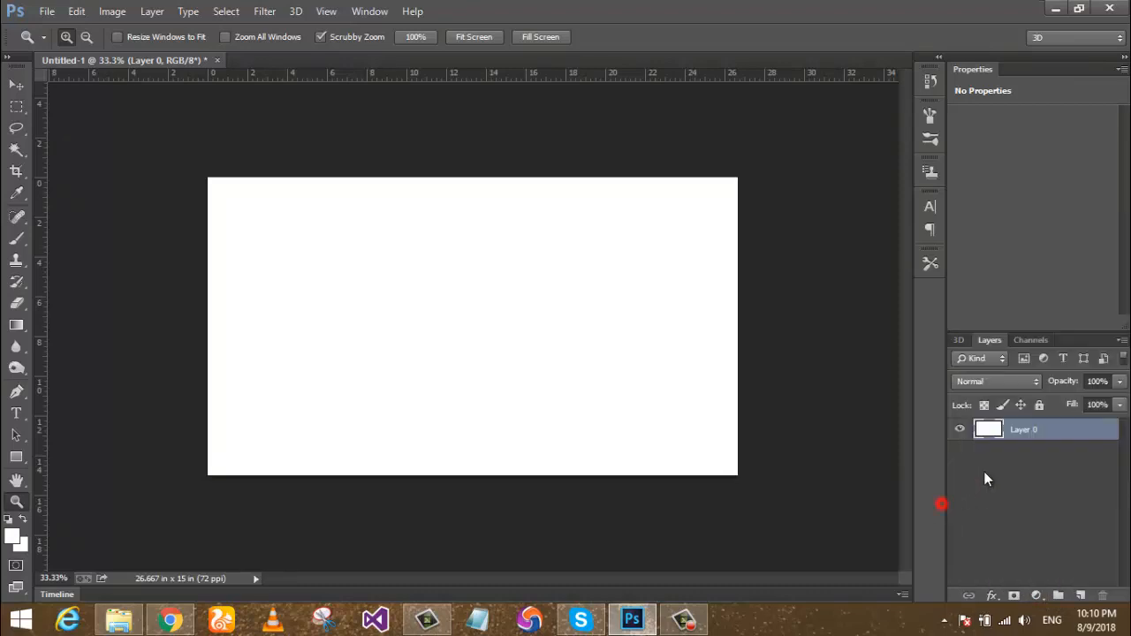
double_click(1050, 429)
left_click(735, 312)
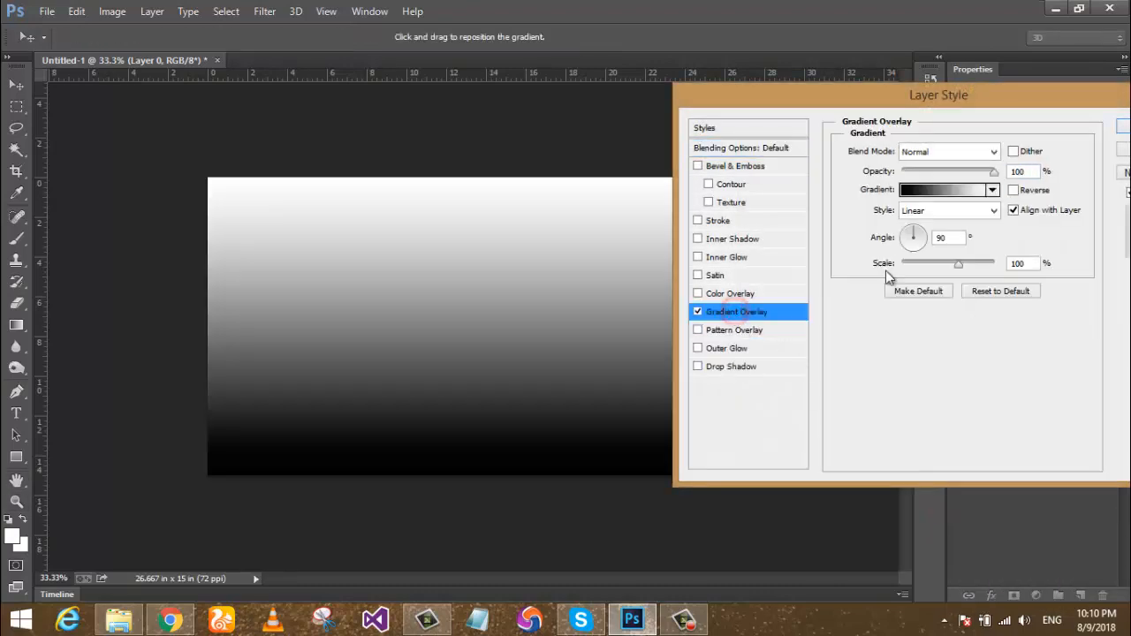
Edit the overlay's black-to-white gradient and set the white color stop's location to 50%.
left_click(924, 192)
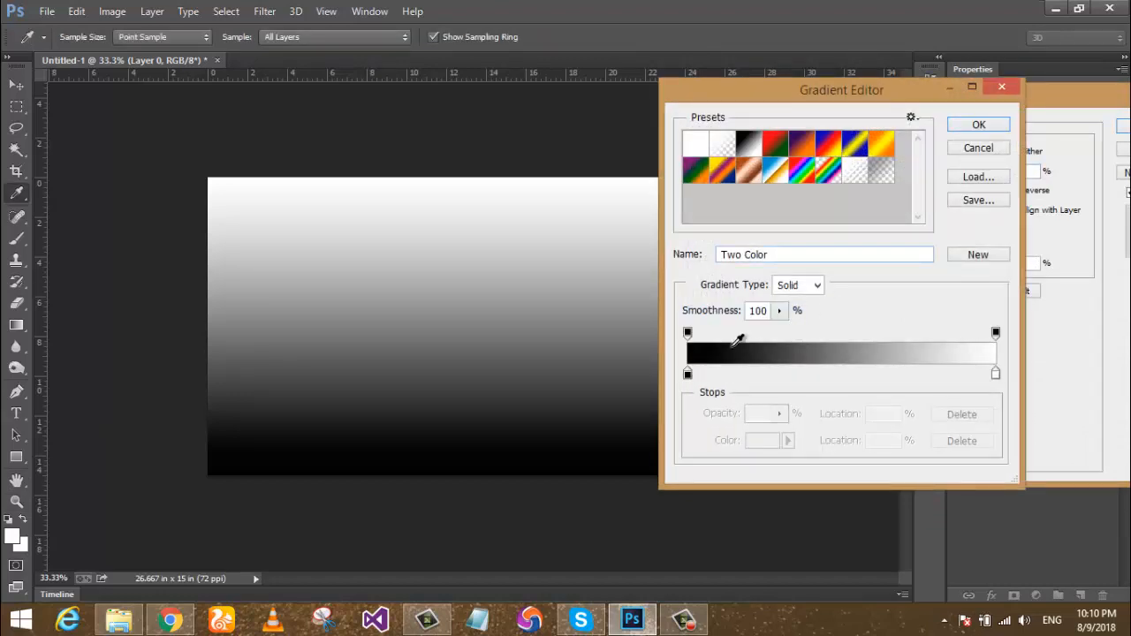
left_click(689, 373)
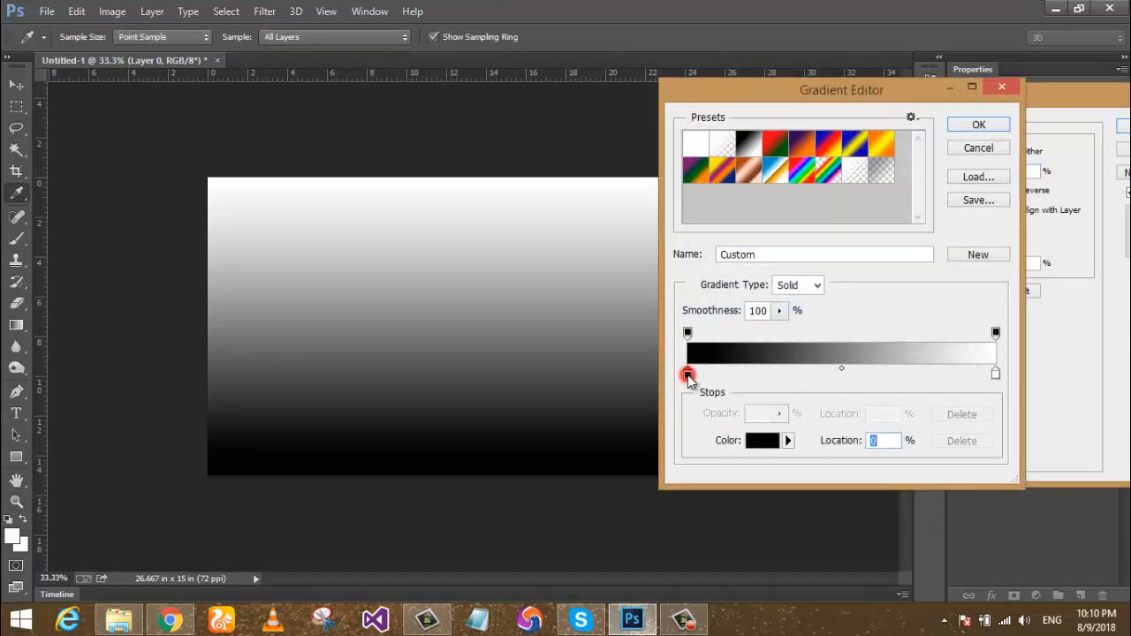
left_click(993, 376)
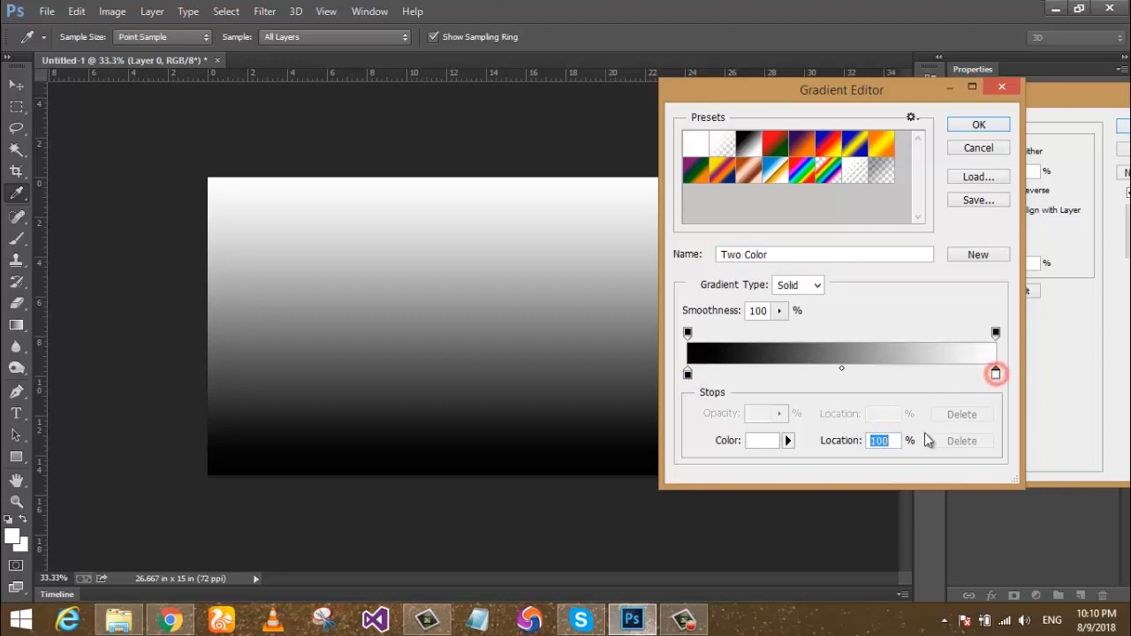
left_click(894, 438)
type("50")
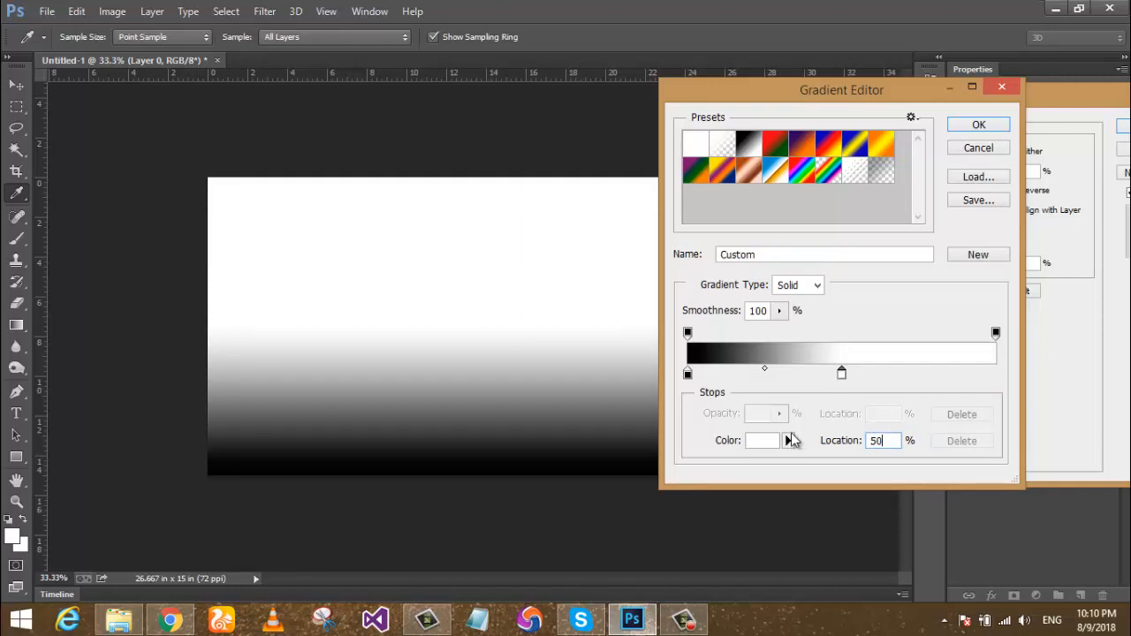
Add a black color stop at the 100% end of the gradient, matching the black stop at the start.
left_click(688, 375)
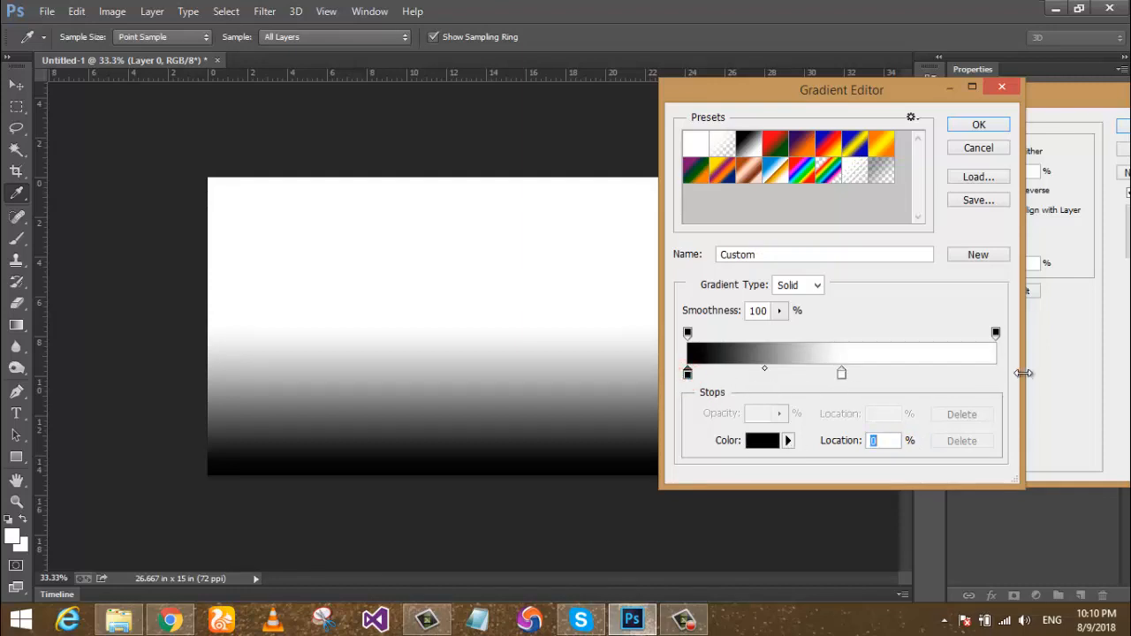
left_click(992, 369)
double_click(992, 372)
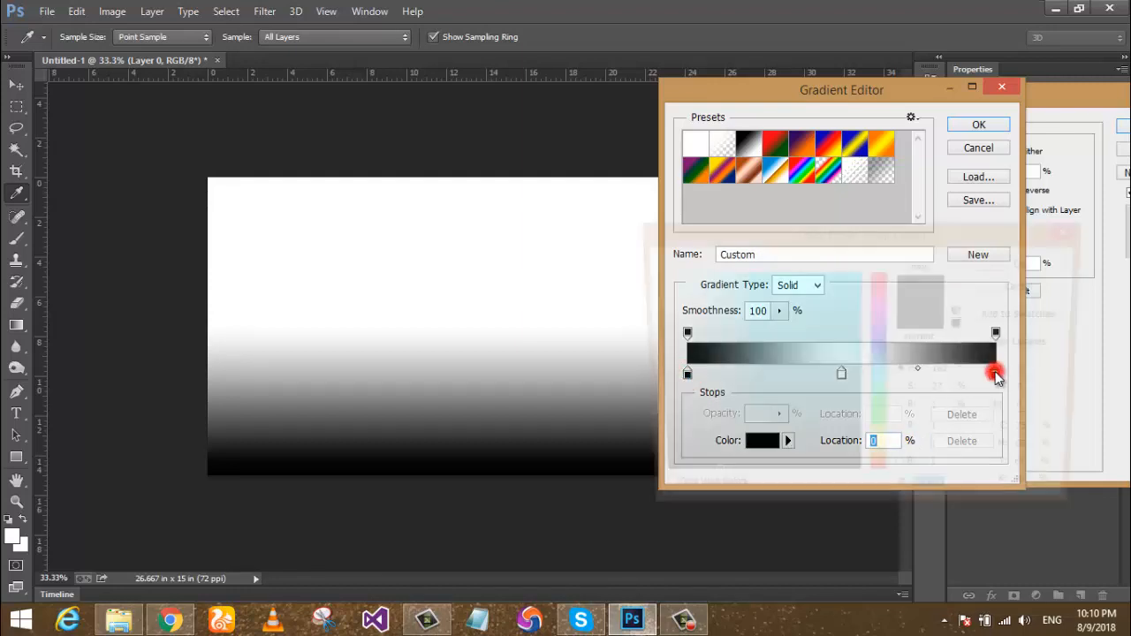
left_click(1029, 286)
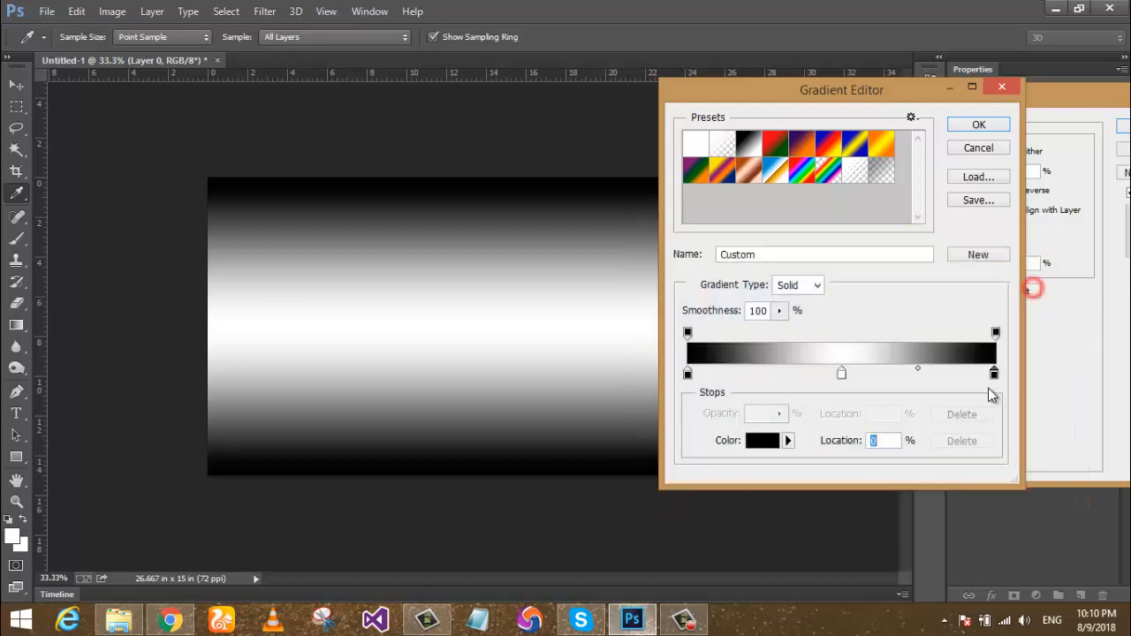
left_click(995, 374)
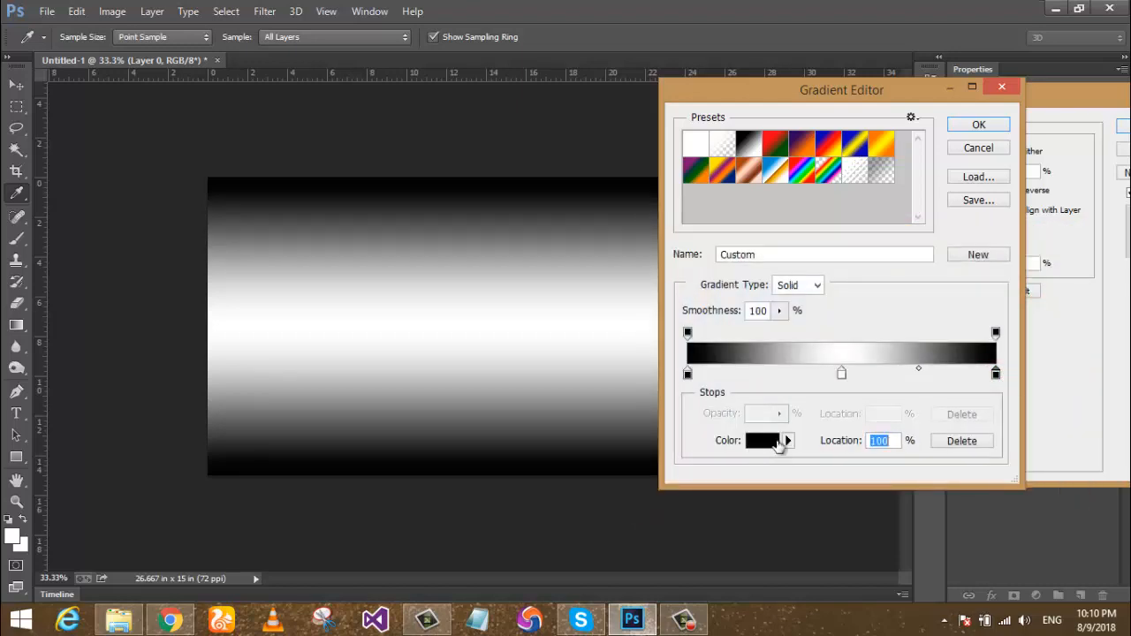
Change the middle stop's color to light gray d1d1d1 and accept the edited gradient.
left_click(841, 374)
double_click(841, 374)
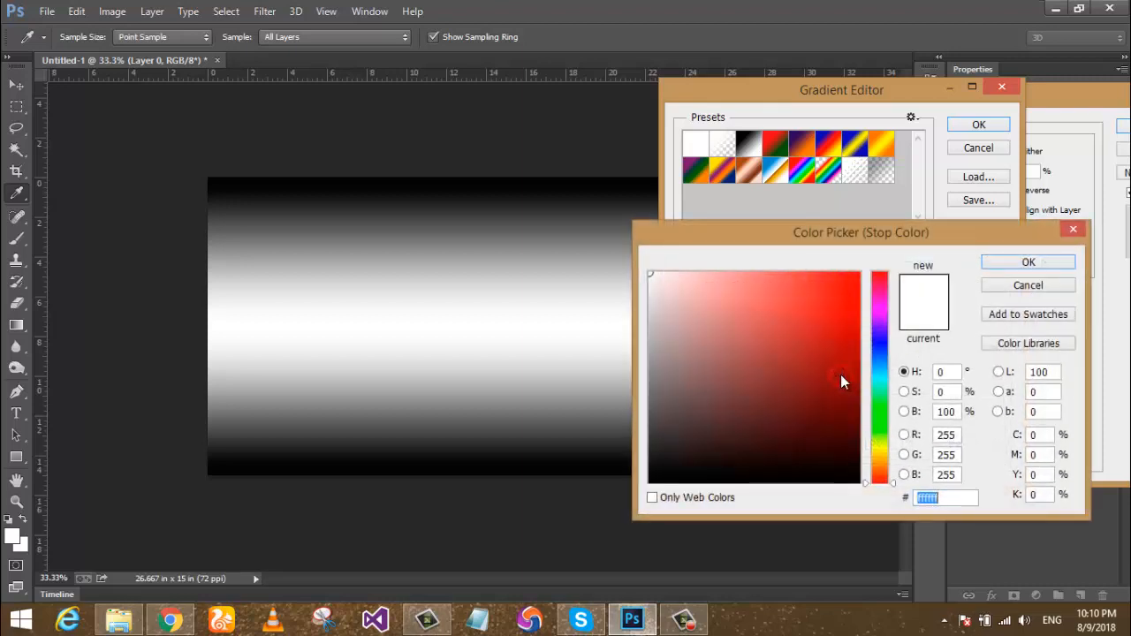
left_click(656, 321)
left_click(651, 308)
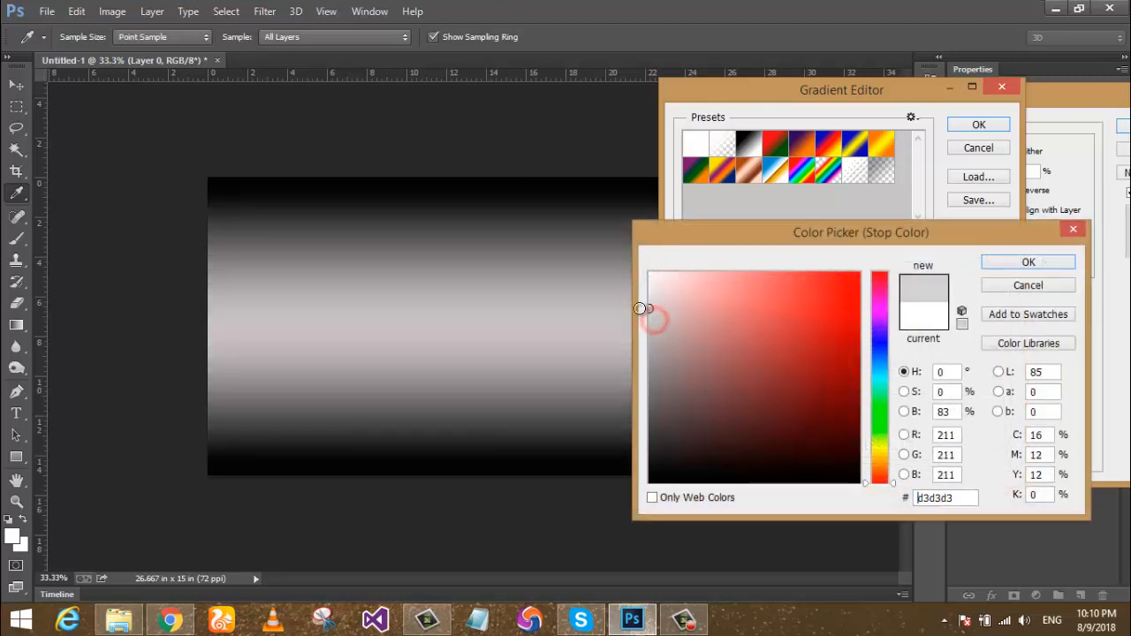
left_click(649, 304)
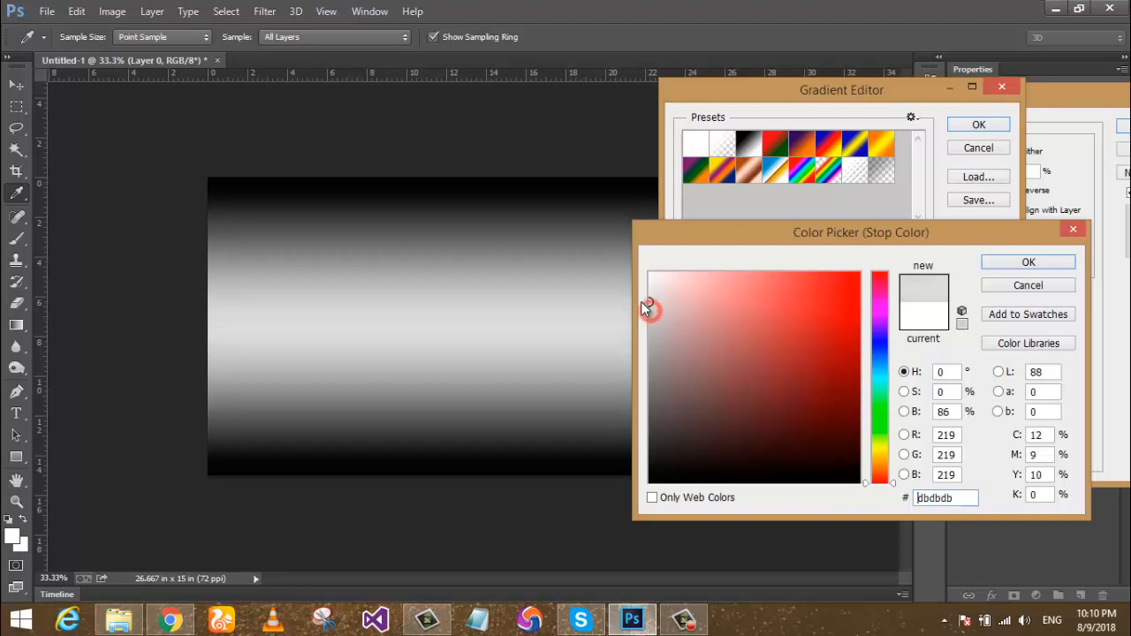
left_click(646, 309)
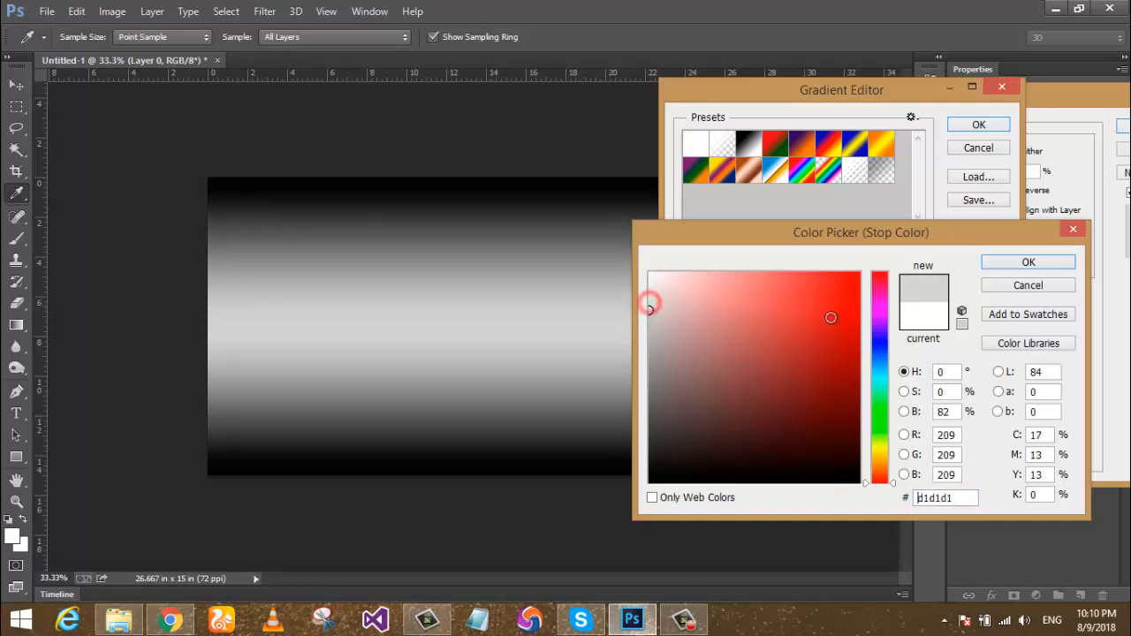
left_click(1025, 262)
left_click(977, 124)
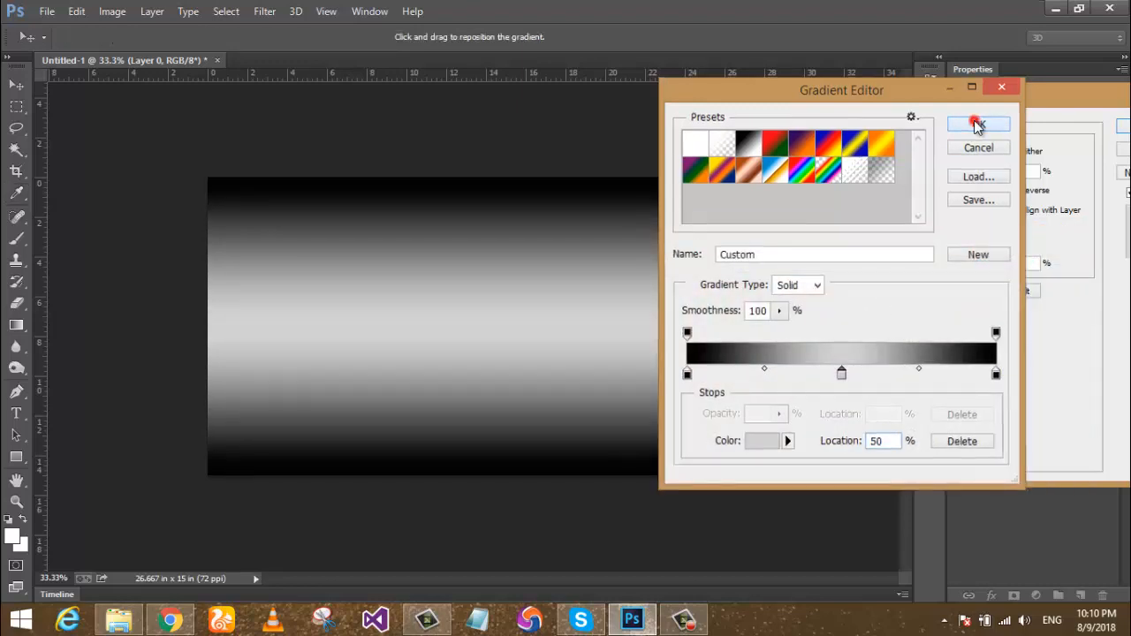
Set the gradient overlay's scale to 150% with 100% opacity, apply the layer style and collapse the layer's effects list.
left_click_drag(957, 263, 995, 264)
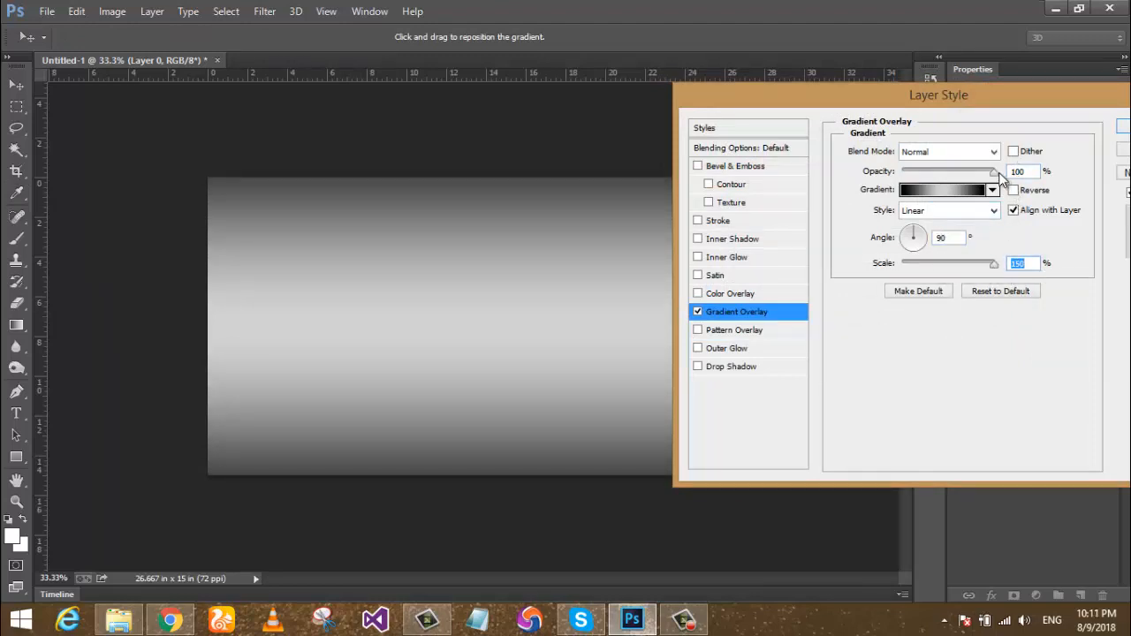
left_click_drag(994, 173, 1011, 173)
left_click_drag(1069, 95, 953, 94)
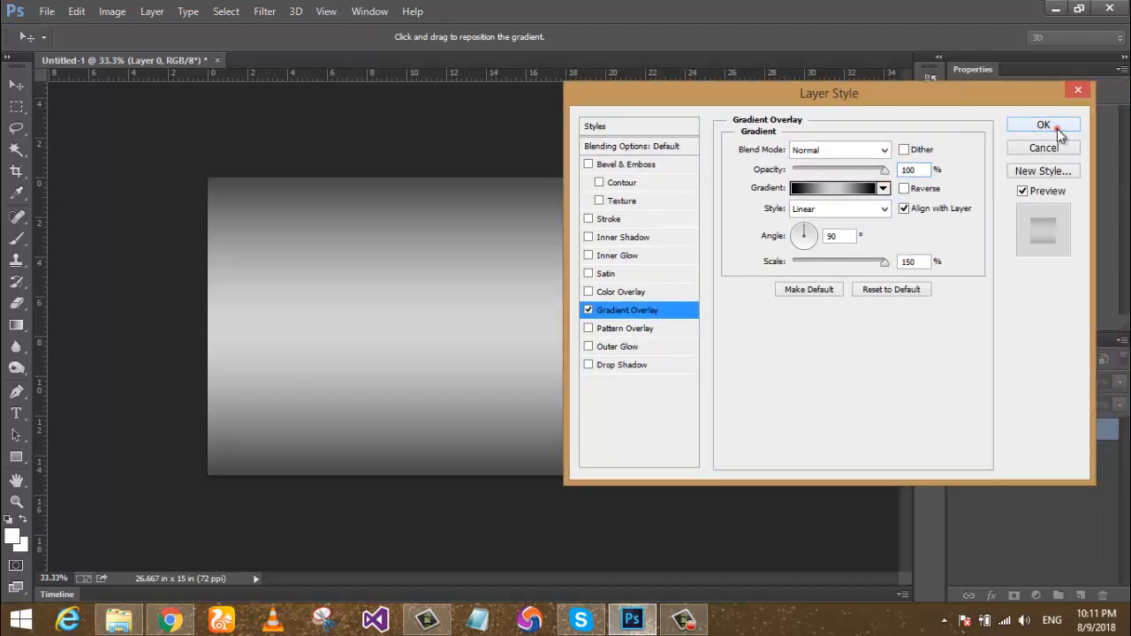
left_click(1051, 125)
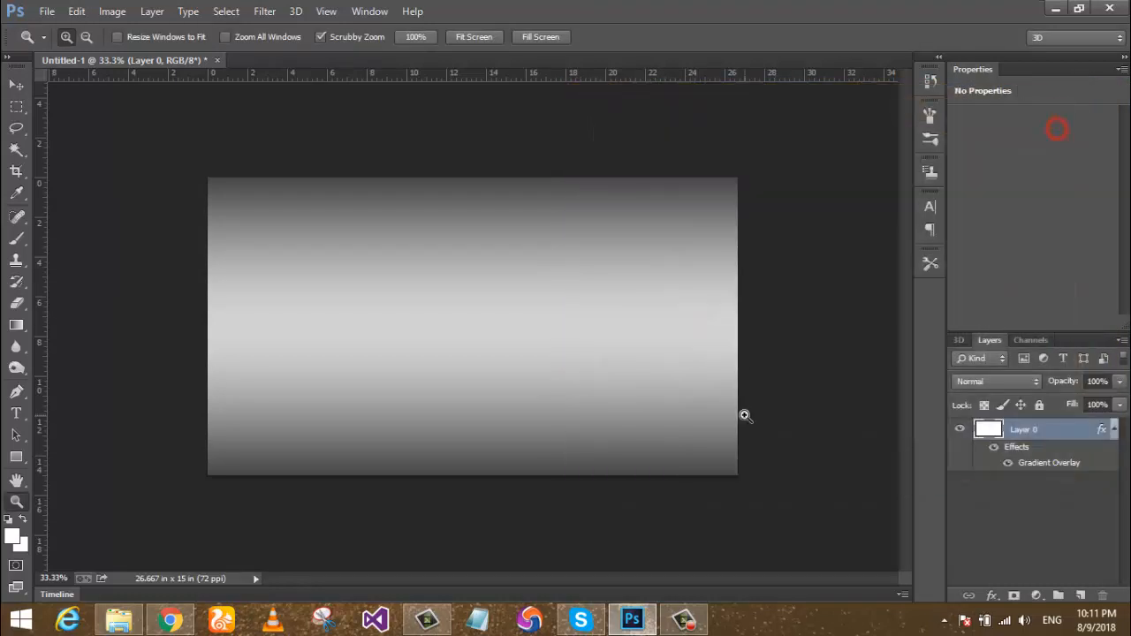
left_click(1115, 430)
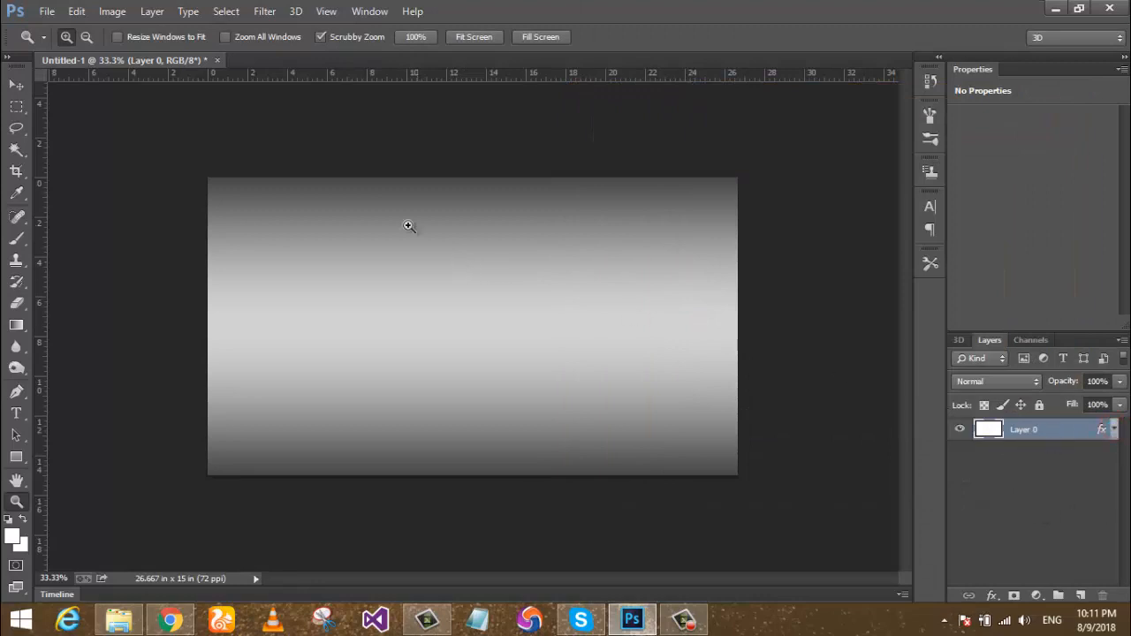
Open the stephen-amell 4000x2250 arrow portrait image from the Stock folder.
left_click(45, 11)
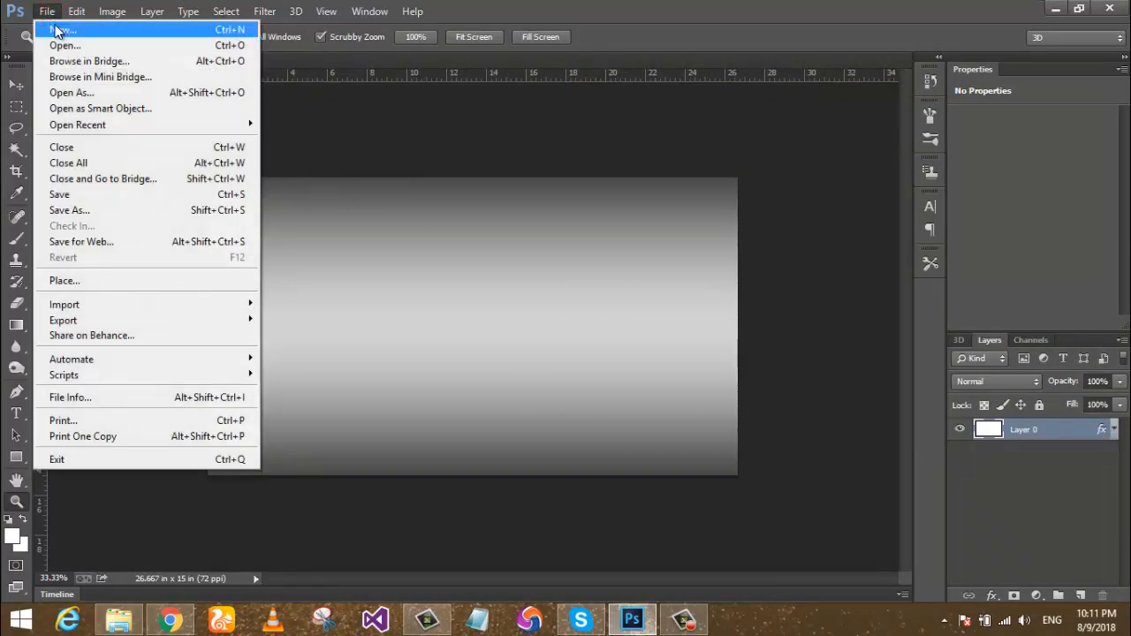
left_click(56, 44)
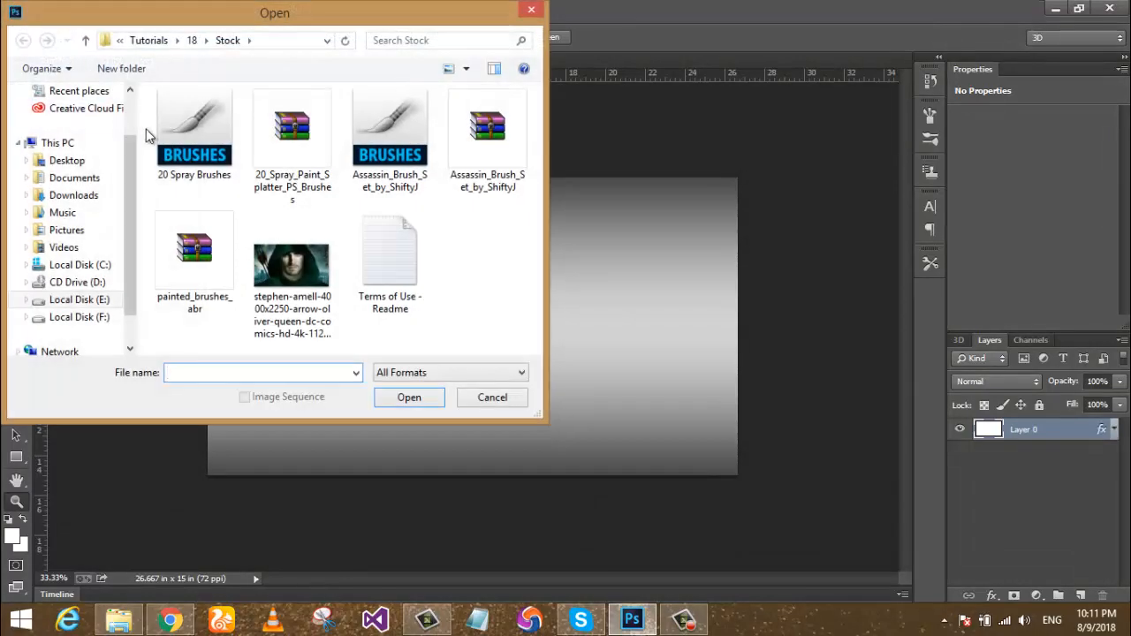
double_click(304, 273)
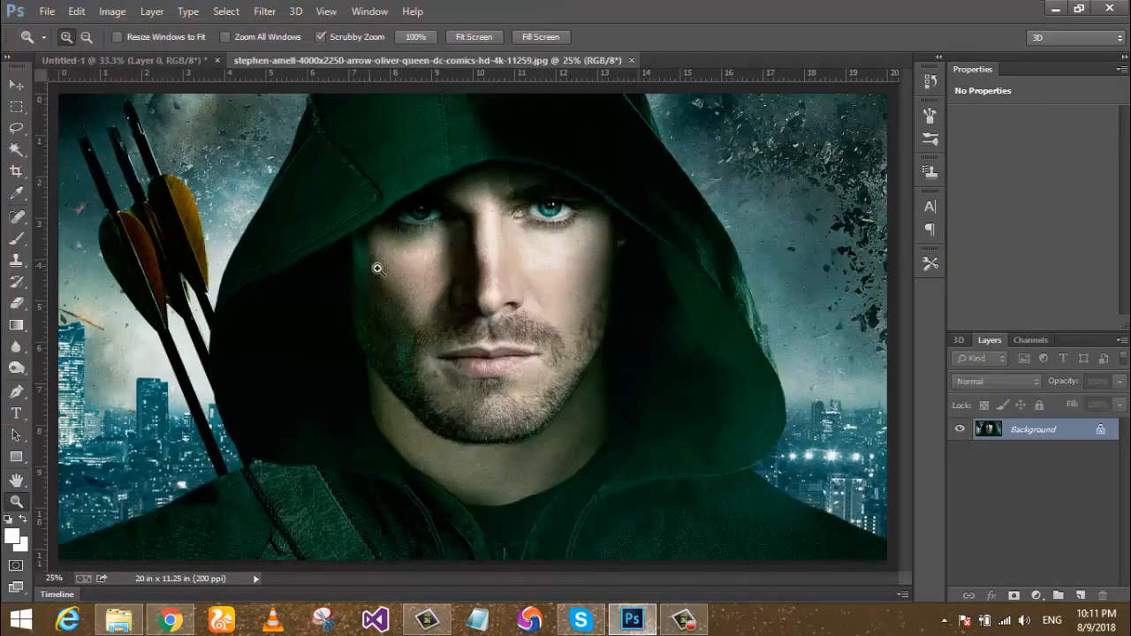
left_click(355, 275, "alt")
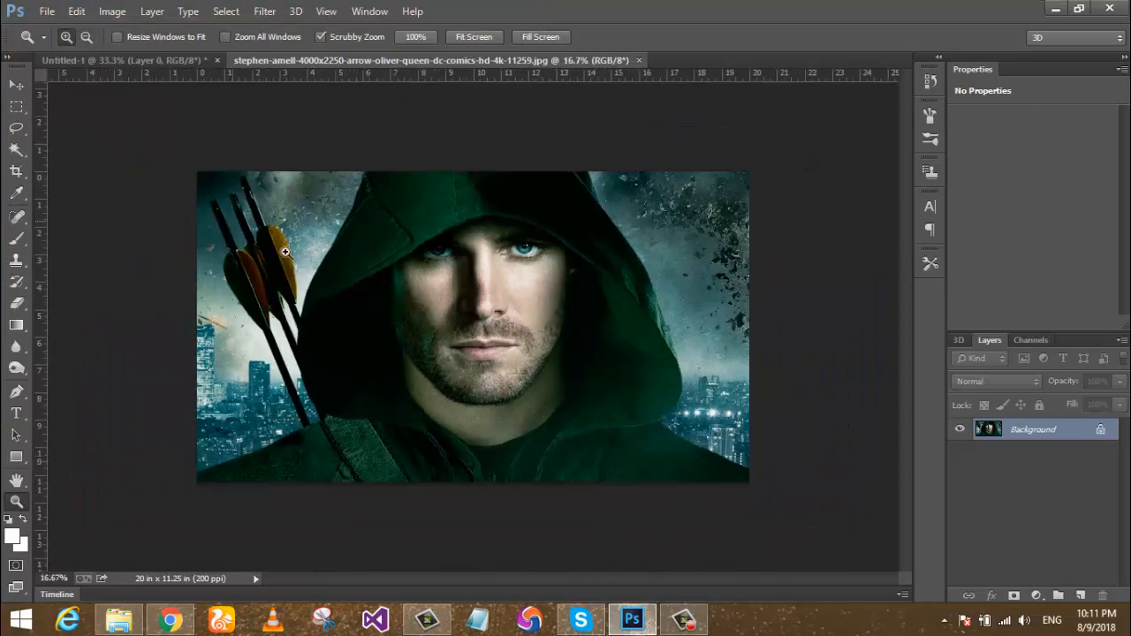
Select the entire portrait image and copy it.
left_click(77, 12)
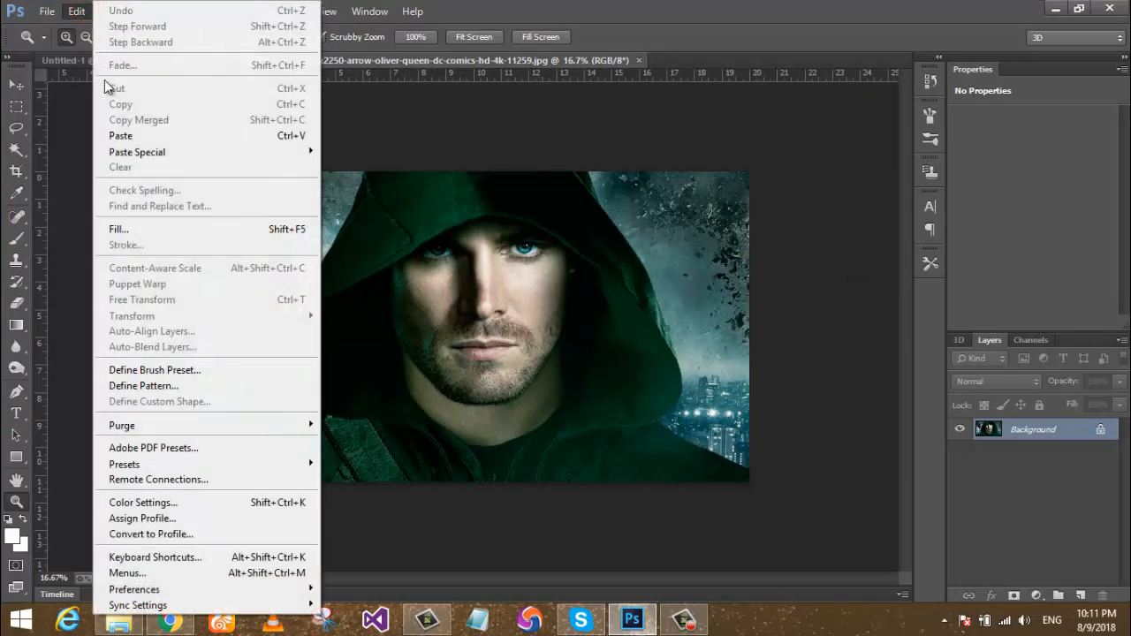
left_click(501, 4)
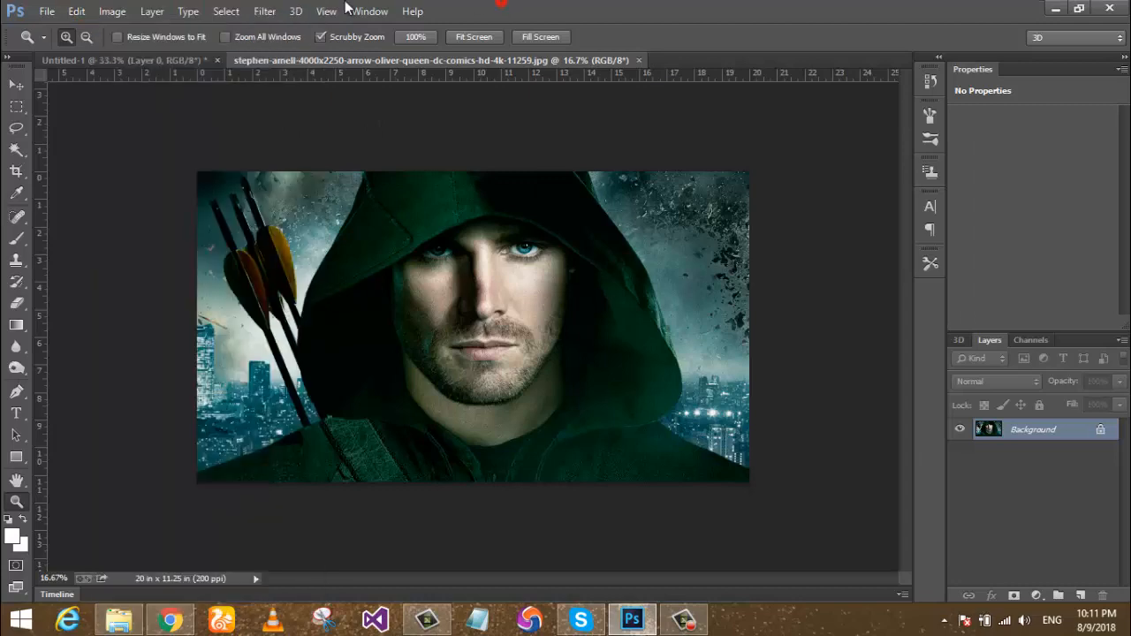
left_click(221, 12)
left_click(232, 30)
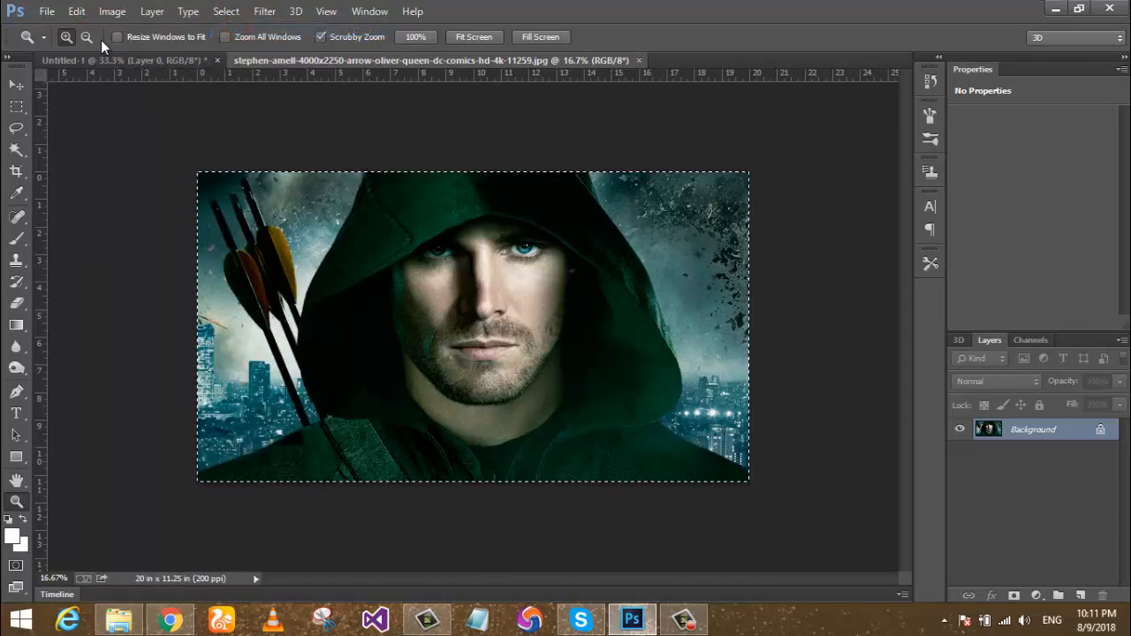
left_click(81, 12)
left_click(130, 104)
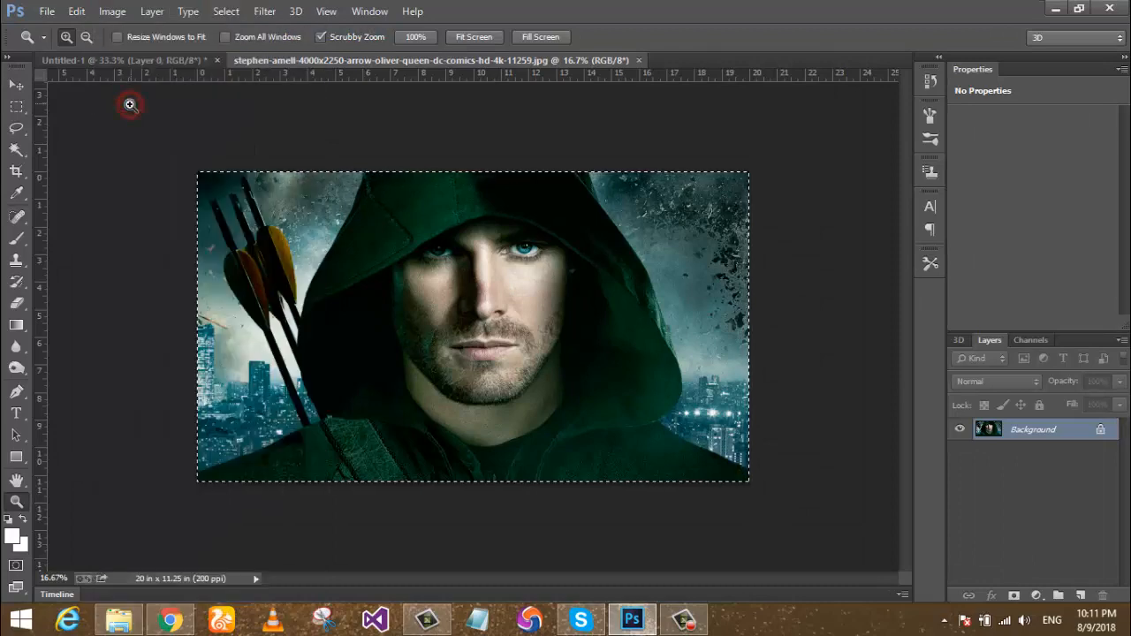
Paste the copied portrait into the Untitled-1 document as a new layer above the gradient.
left_click(147, 60)
left_click(77, 12)
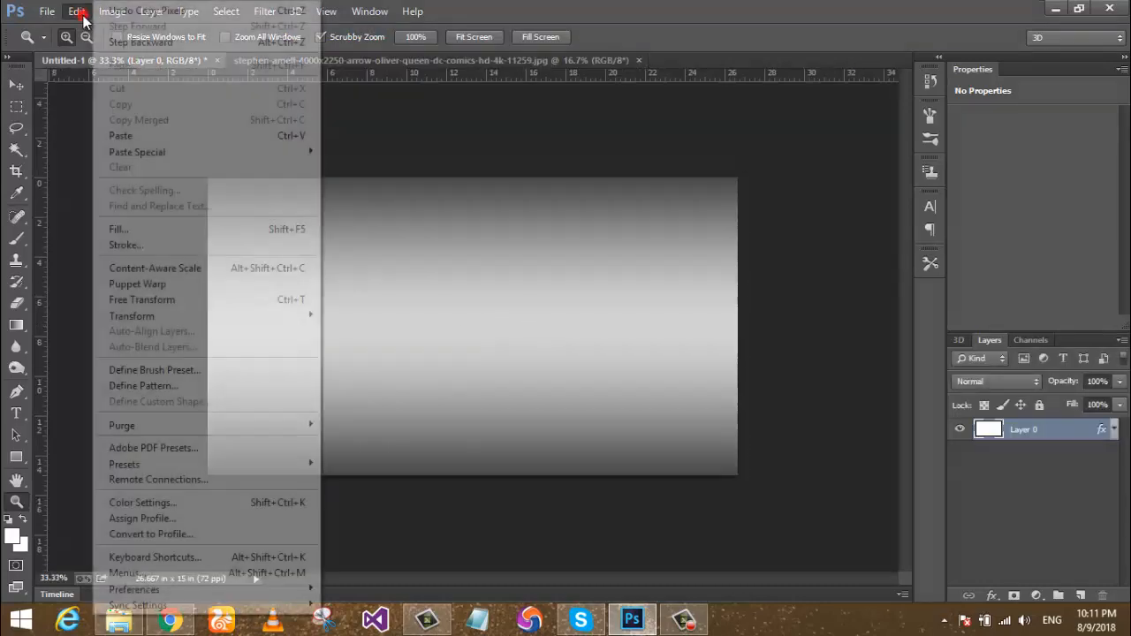
left_click(155, 134)
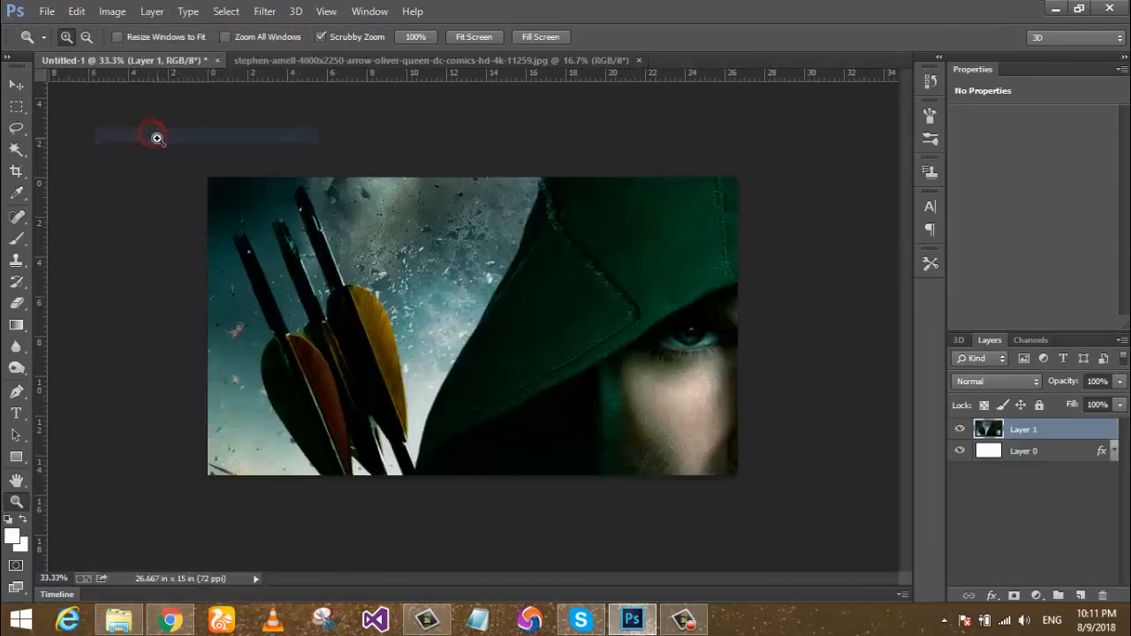
Scale the pasted portrait to 48% with Free Transform so it fills the canvas, and commit the transformation.
left_click(425, 302, "alt")
left_click(480, 336, "alt")
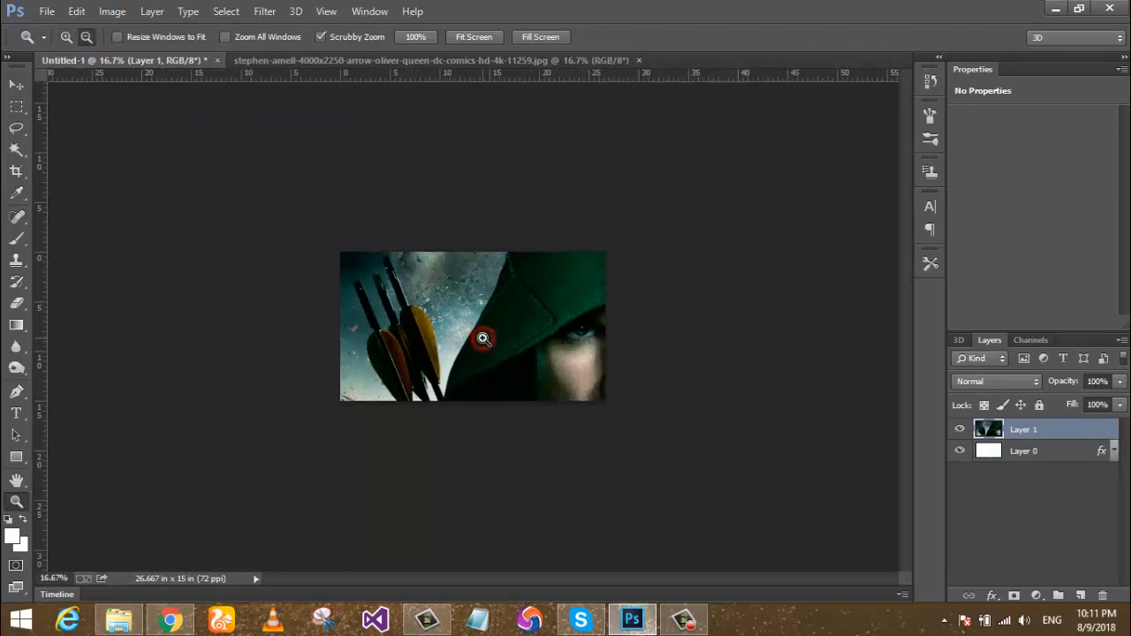
left_click(79, 11)
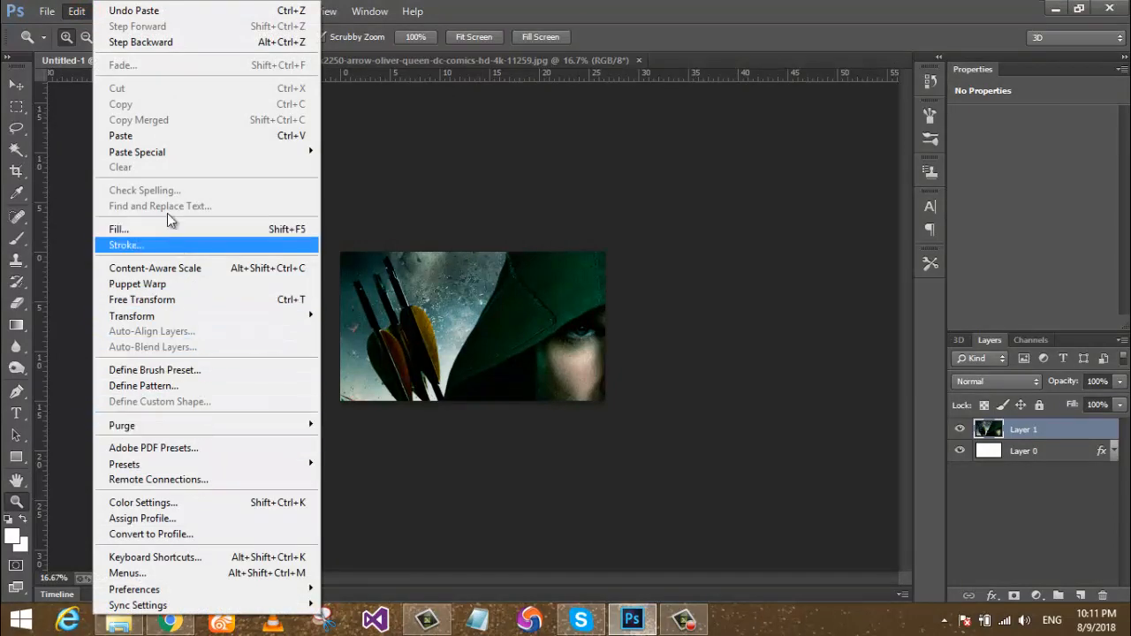
left_click(47, 11)
mouse_move(112, 10)
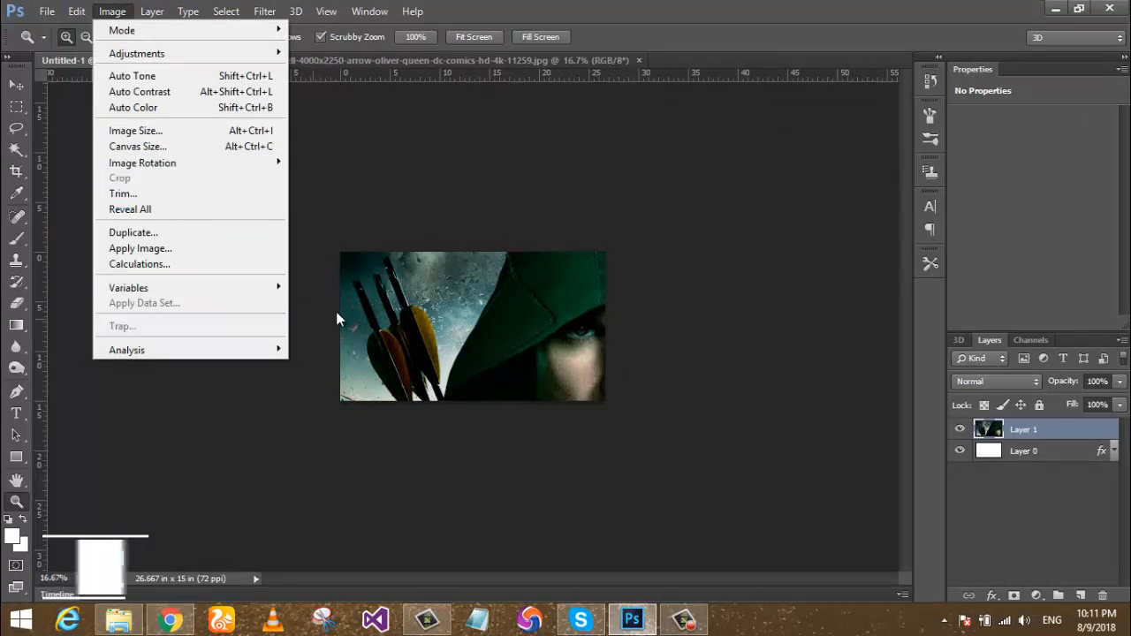
left_click(577, 3)
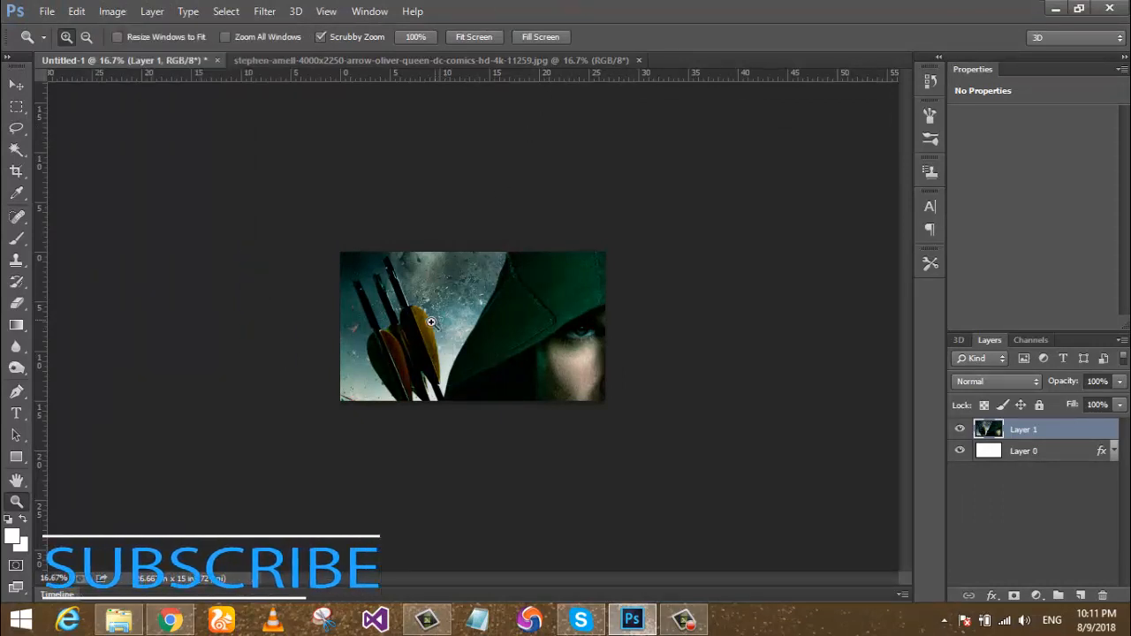
key("ctrl+t")
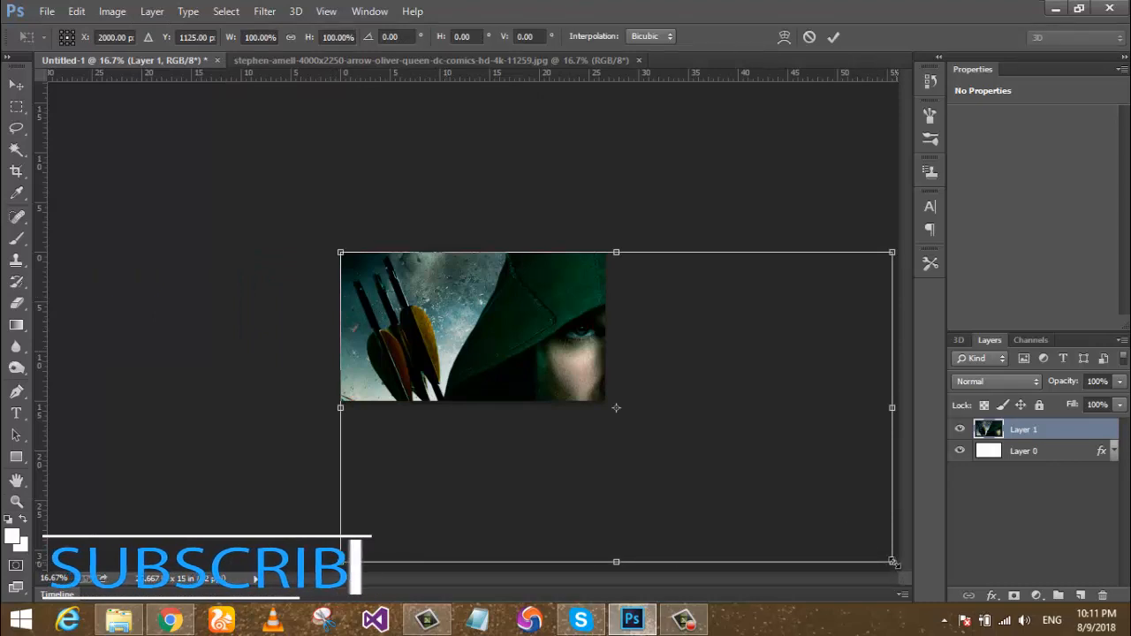
left_click_drag(890, 568, 606, 403)
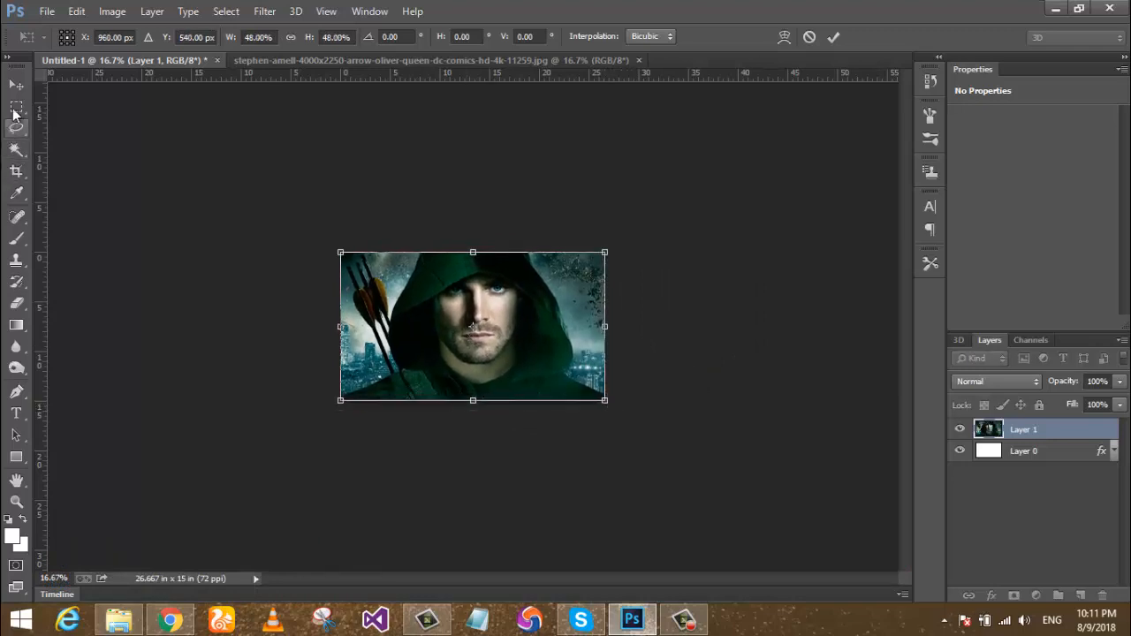
left_click(837, 37)
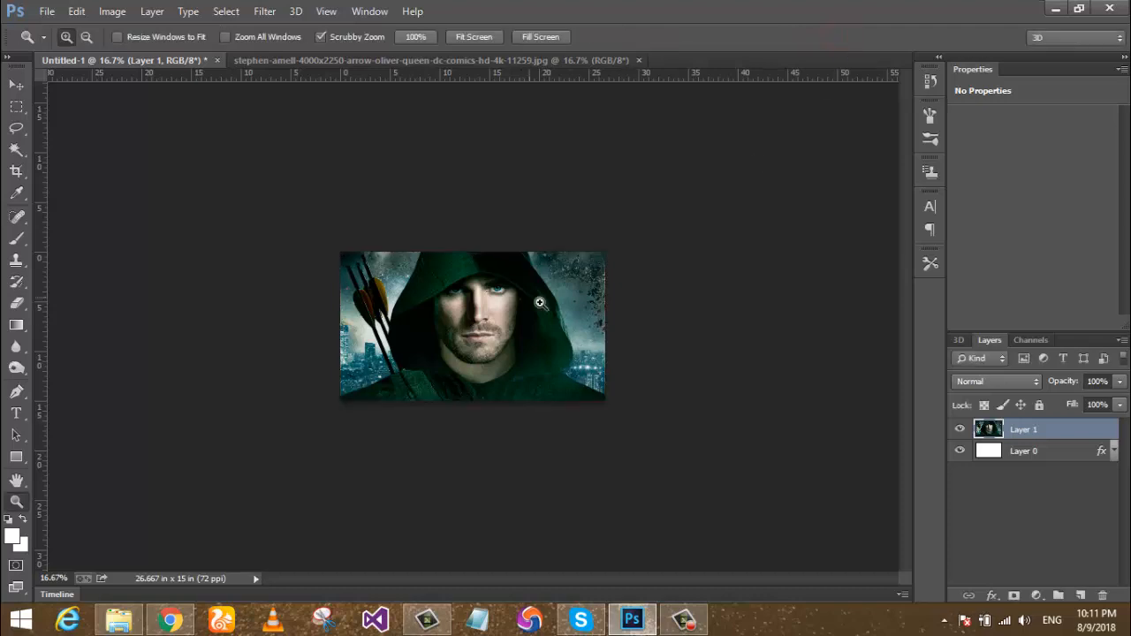
Add a layer mask to the portrait layer and invert it to hide the whole portrait.
left_click(480, 312)
right_click(449, 287)
left_click(501, 299)
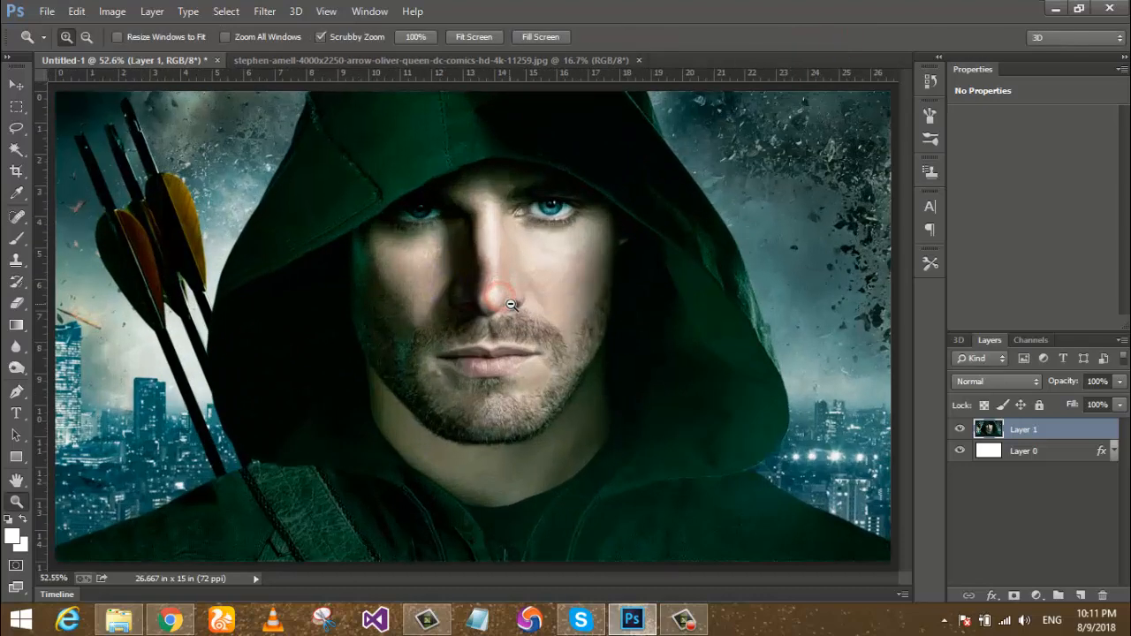
left_click(523, 241, "alt")
left_click(523, 239, "alt")
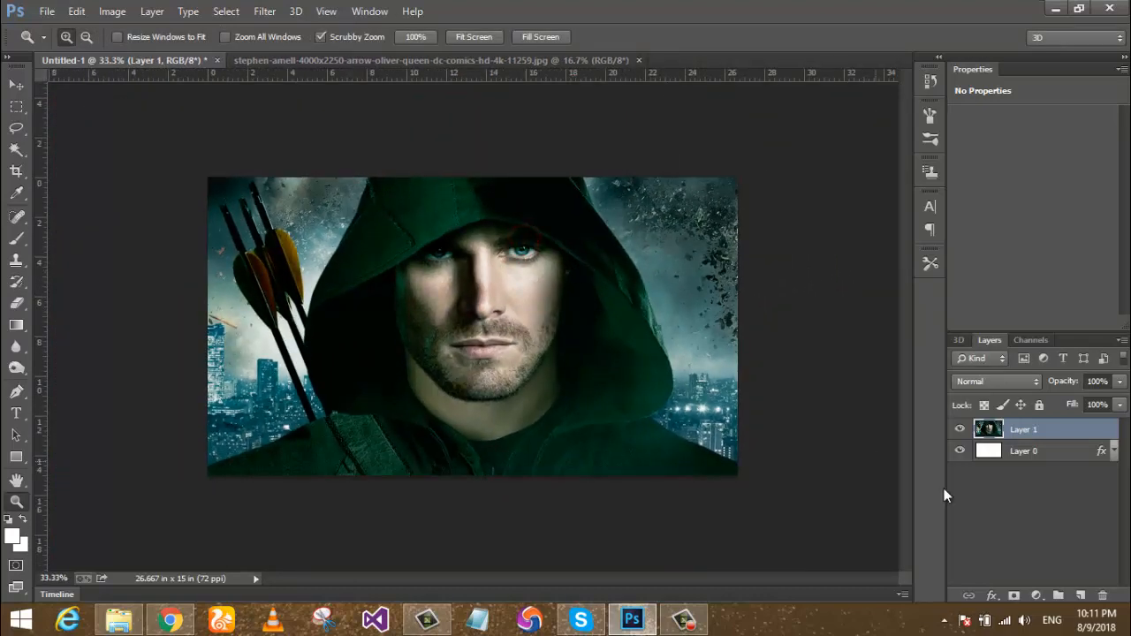
left_click(1014, 597)
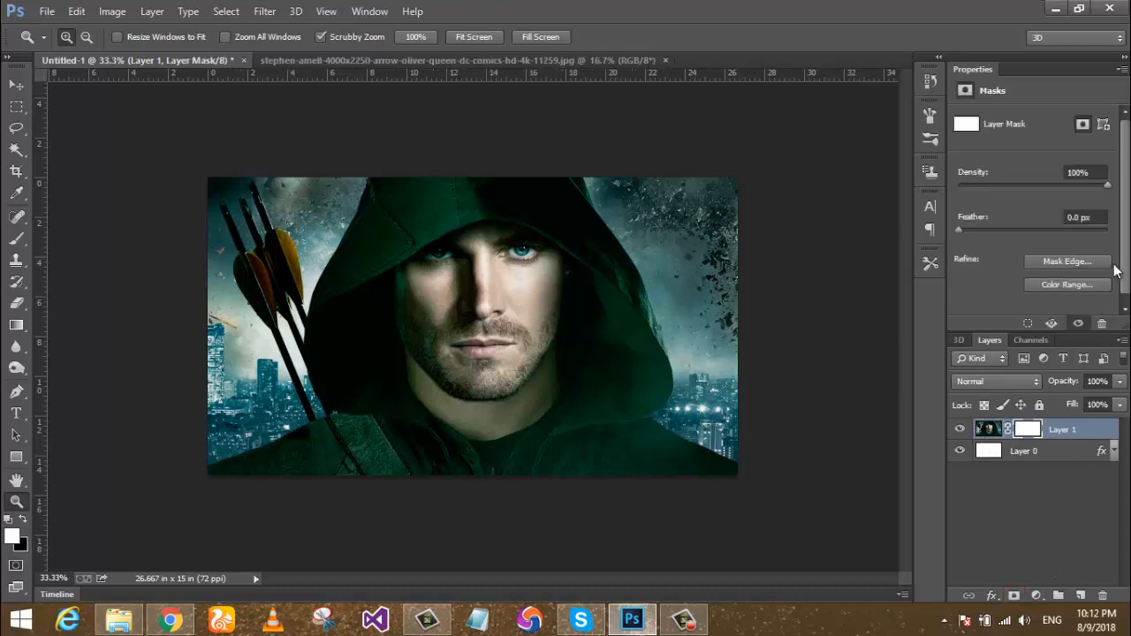
left_click_drag(1124, 252, 1126, 271)
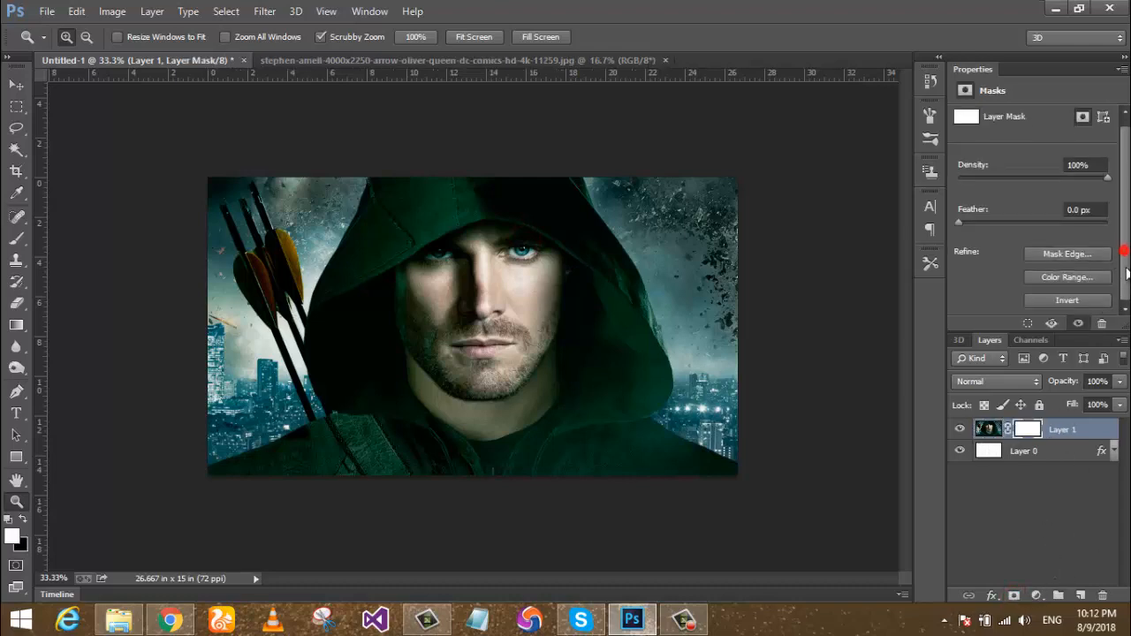
left_click(1067, 301)
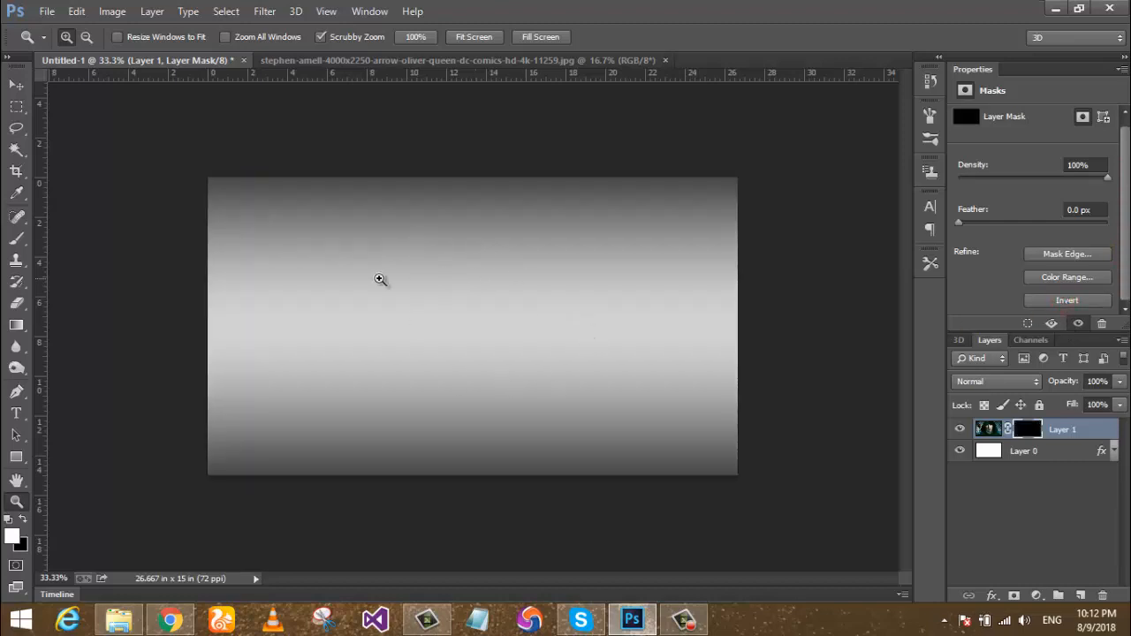
With the Brush tool active, load the 20 Spray Brushes set from the Stock folder into the brush presets.
left_click(15, 240)
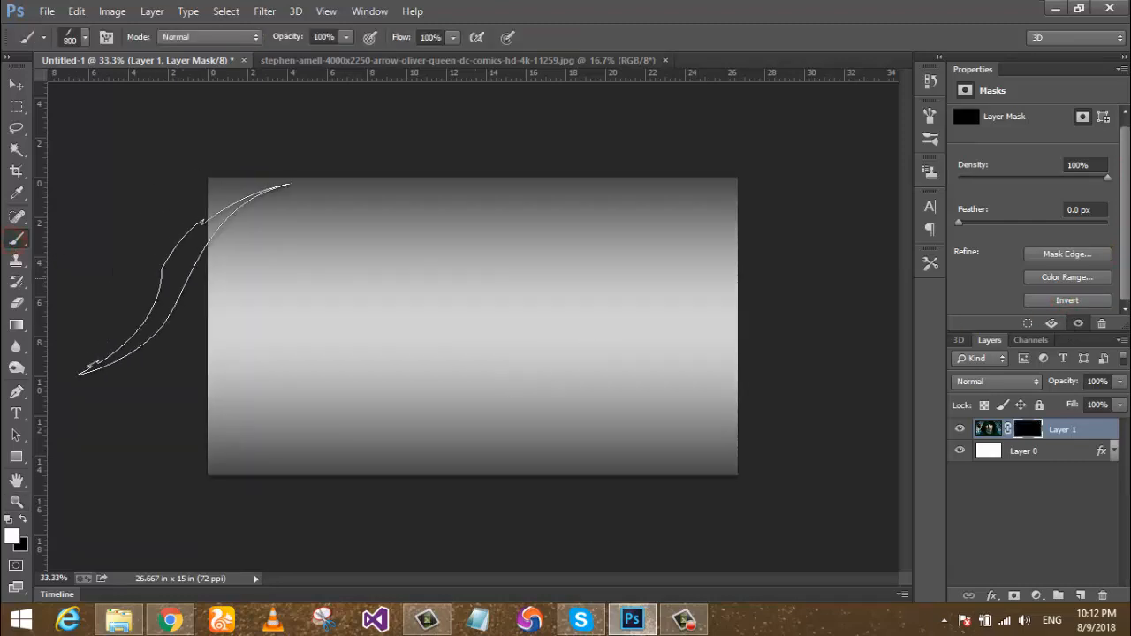
right_click(430, 250)
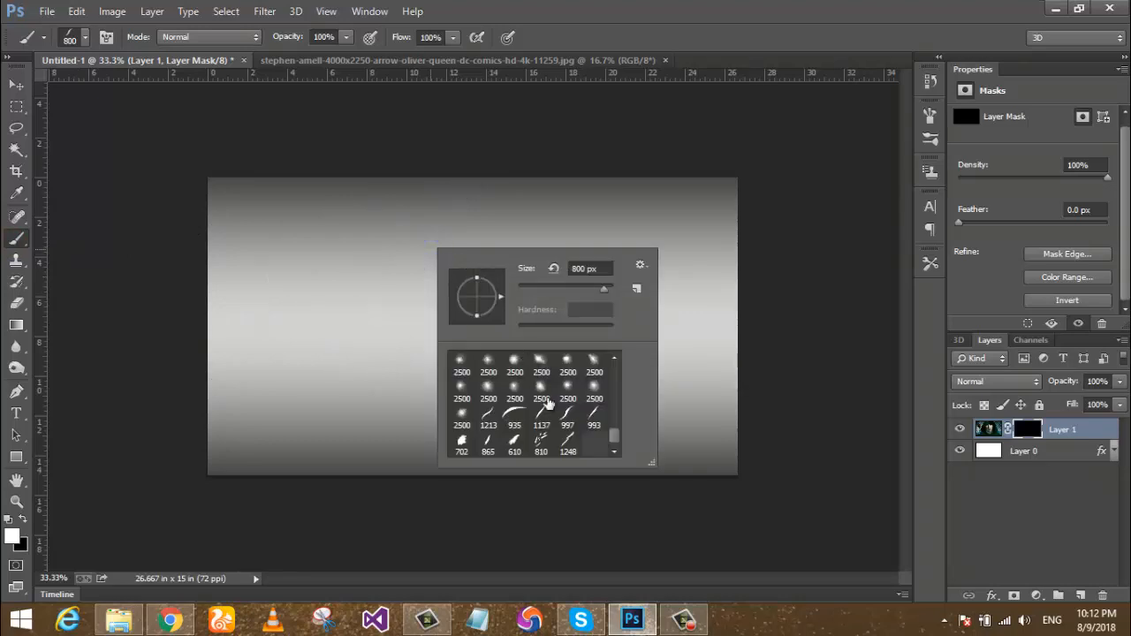
left_click_drag(614, 415, 615, 464)
scroll(568, 387, "up", 5)
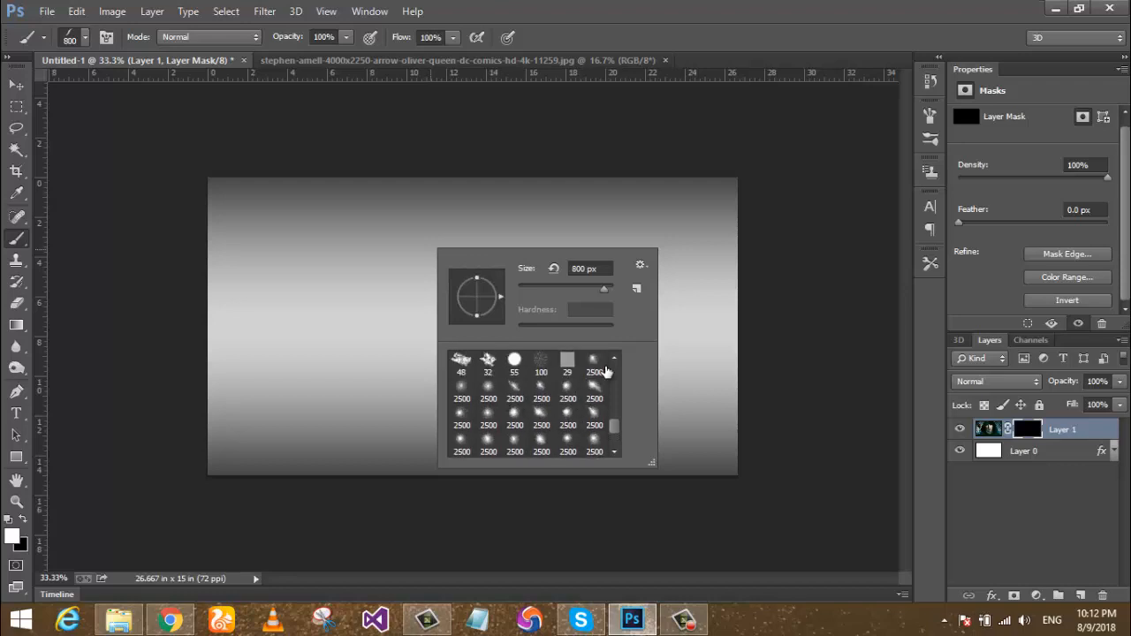
scroll(485, 436, "down", 4)
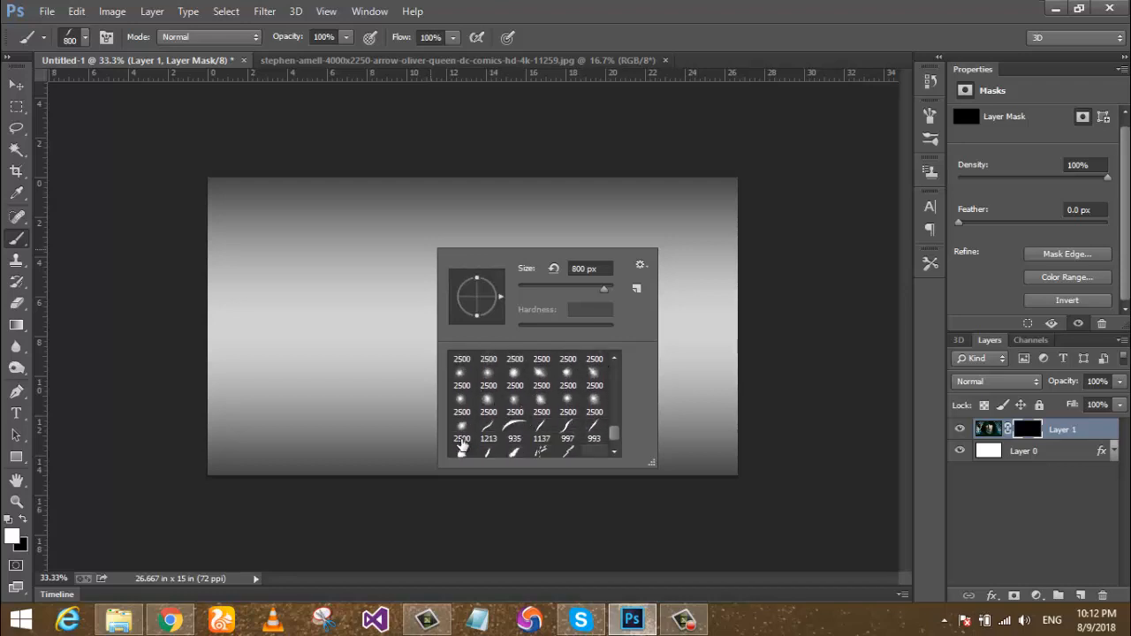
left_click(641, 267)
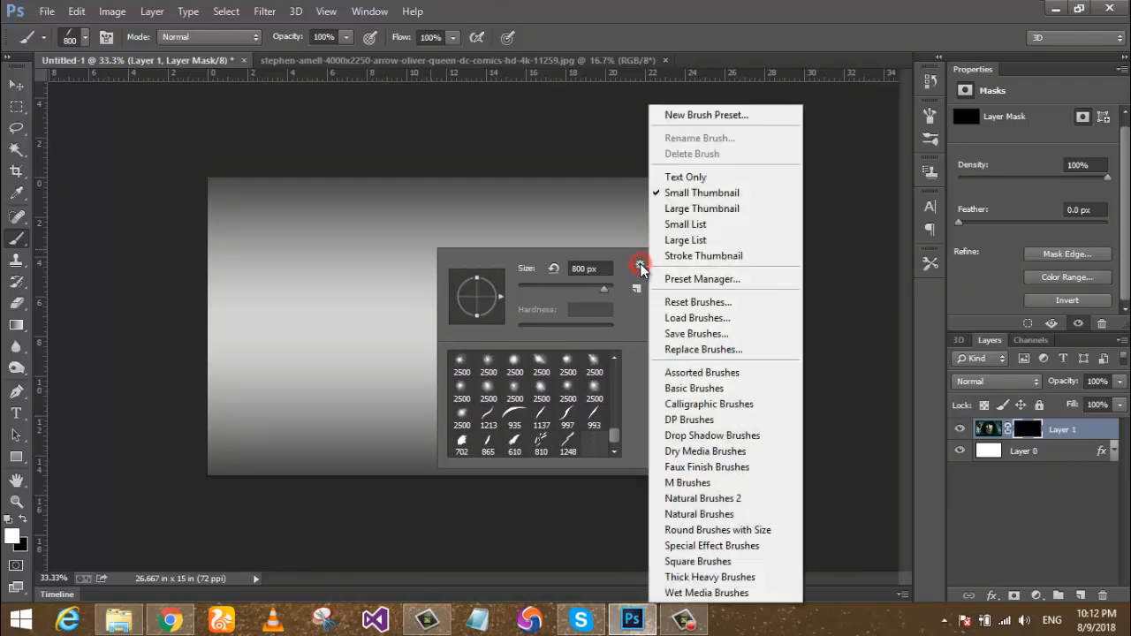
left_click(697, 317)
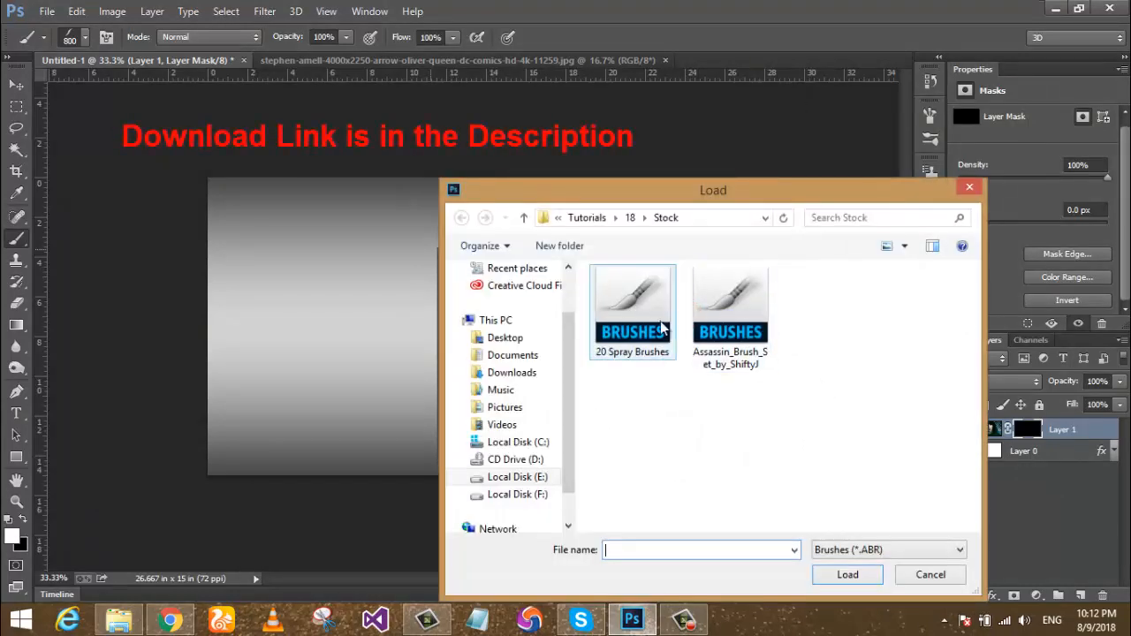
double_click(629, 331)
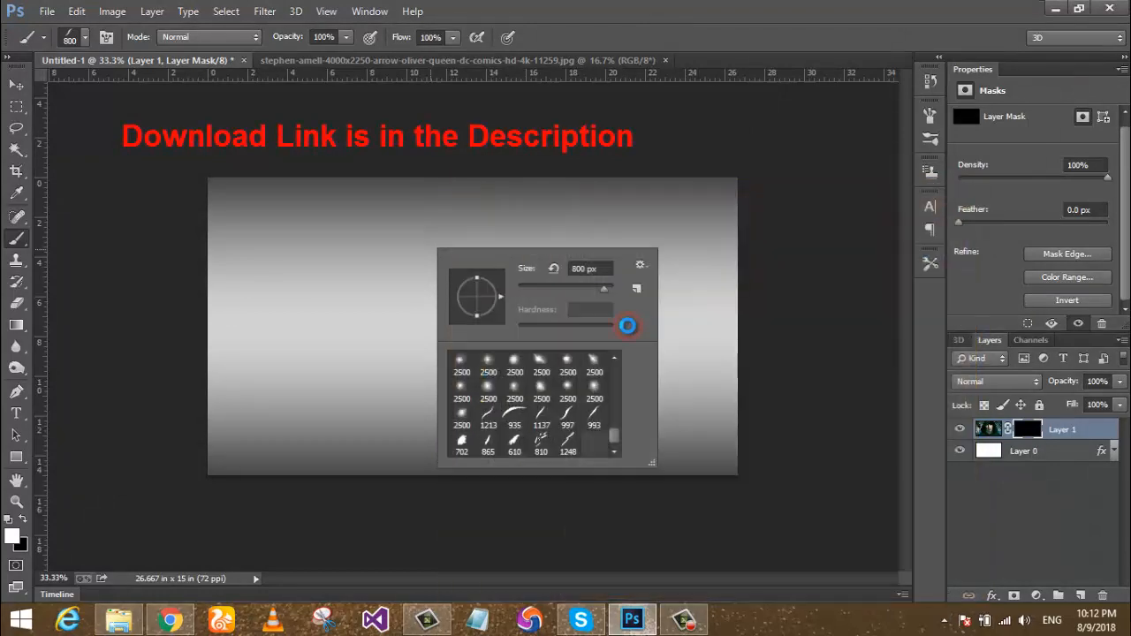
Load the Assassin_Brush_Set_by_ShiftyJ brush set from the Stock folder into the brush presets.
left_click_drag(615, 422, 615, 455)
left_click(642, 269)
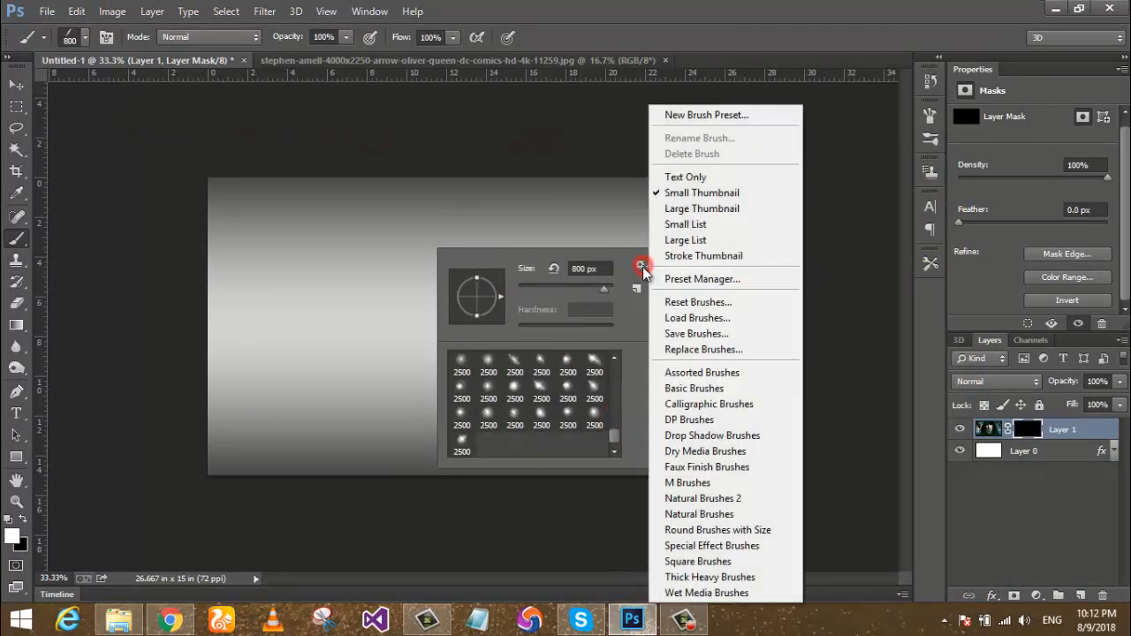
left_click(687, 319)
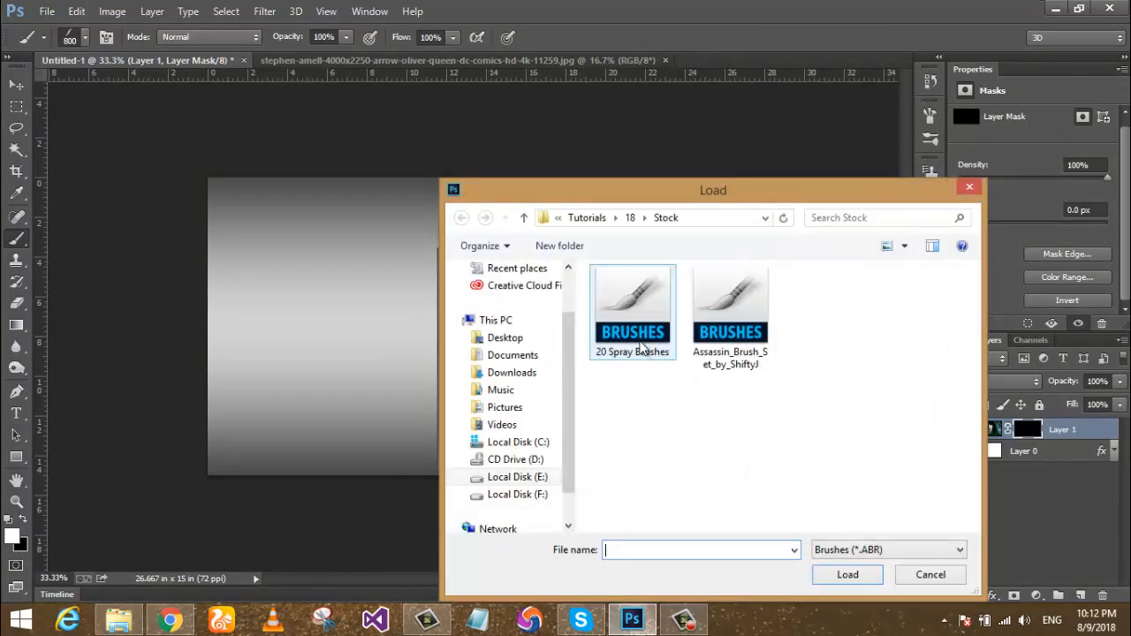
double_click(720, 337)
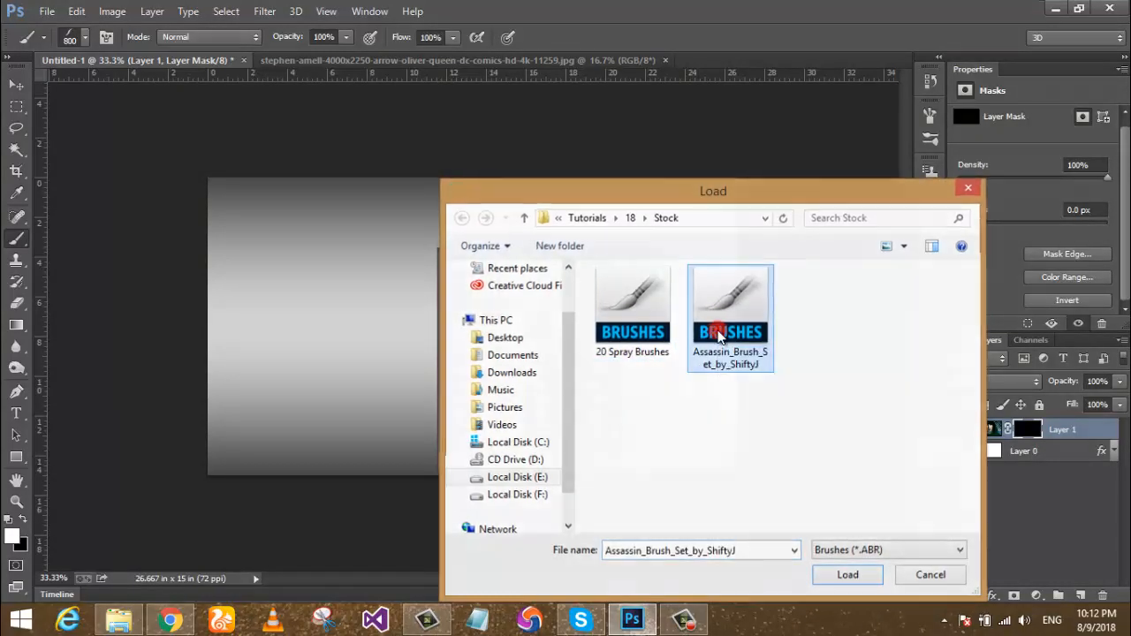
left_click_drag(615, 431, 615, 444)
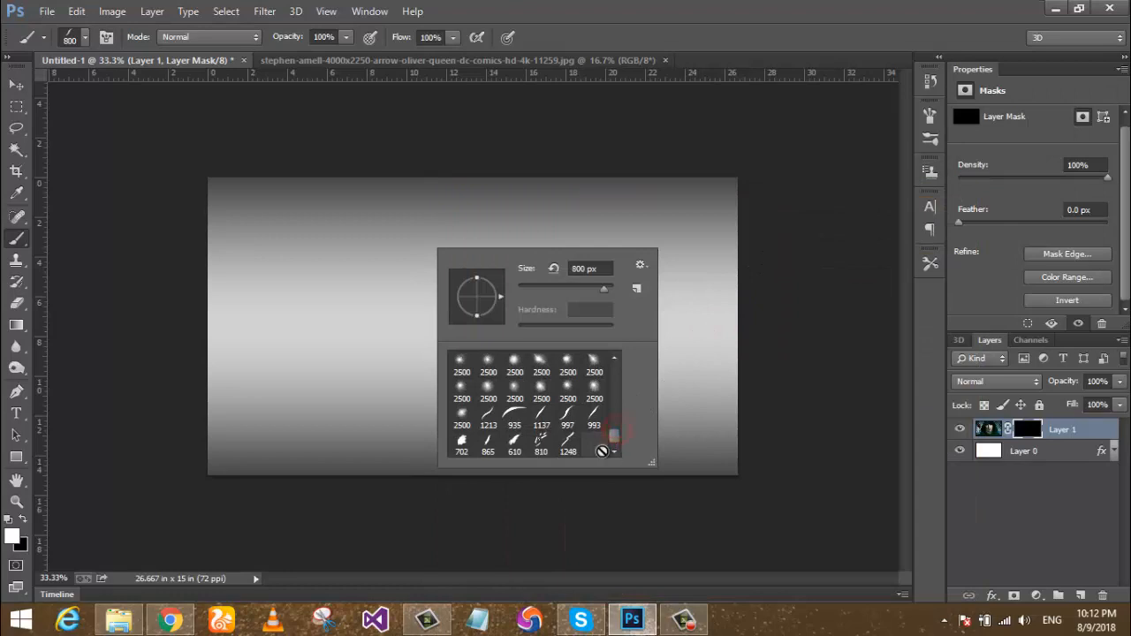
Pick the 702 px splatter brush, enlarge it to 1100 px and paint white on the mask to reveal the archer's face.
left_click(462, 444)
left_click(581, 23)
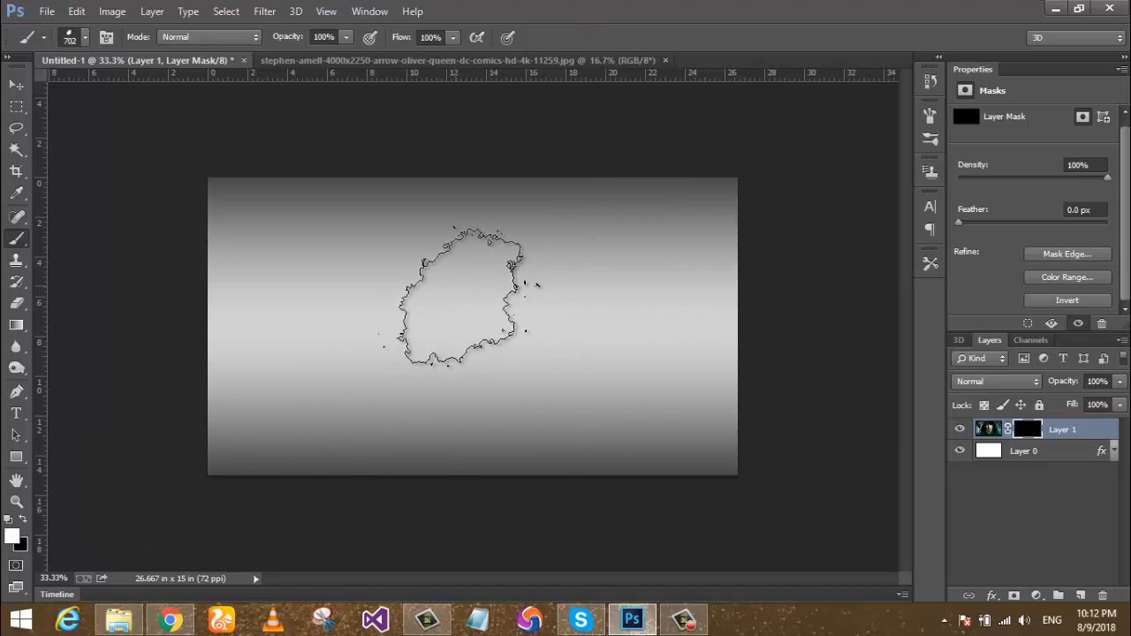
key("bracketright")
key("bracketright")
key("bracketright")
key("bracketright")
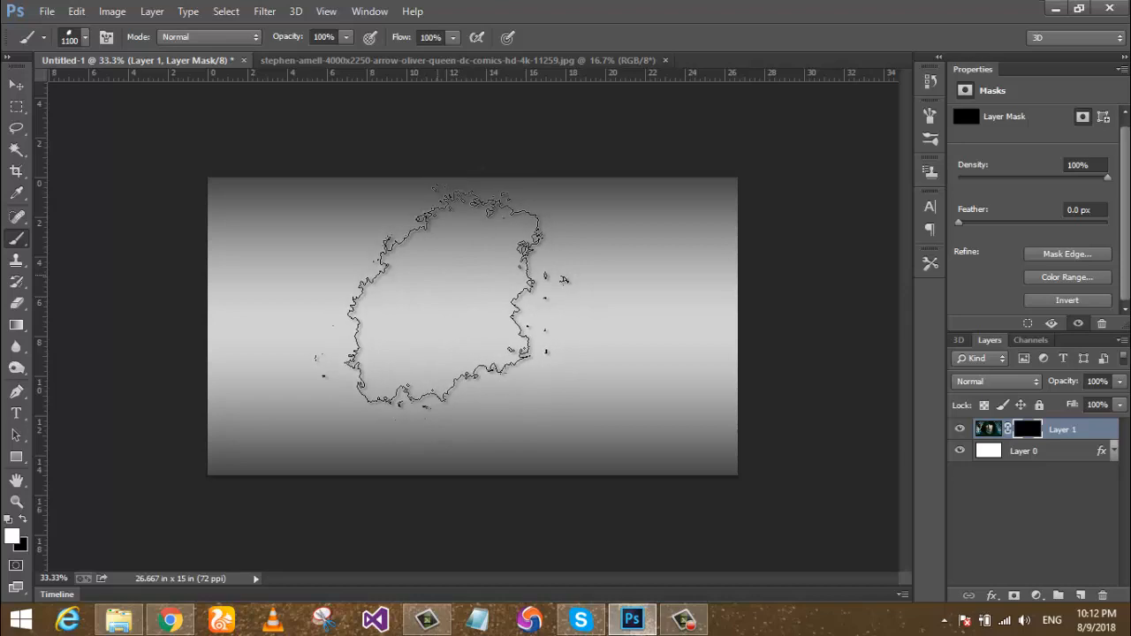
mouse_move(432, 291)
left_mouse_down()
mouse_move(327, 330)
mouse_move(501, 319)
mouse_move(256, 326)
mouse_move(420, 292)
mouse_move(466, 302)
left_mouse_up()
Reveal the hood's left edge and the area right of the jaw on the mask with the 610 px splatter brush.
right_click(467, 302)
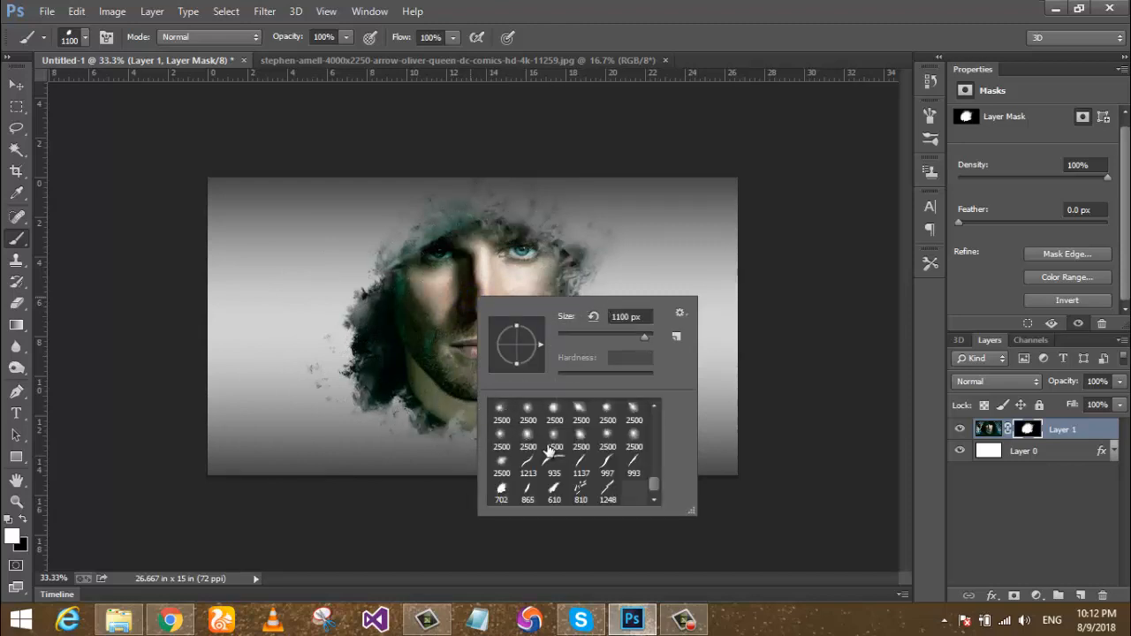
left_click(553, 493)
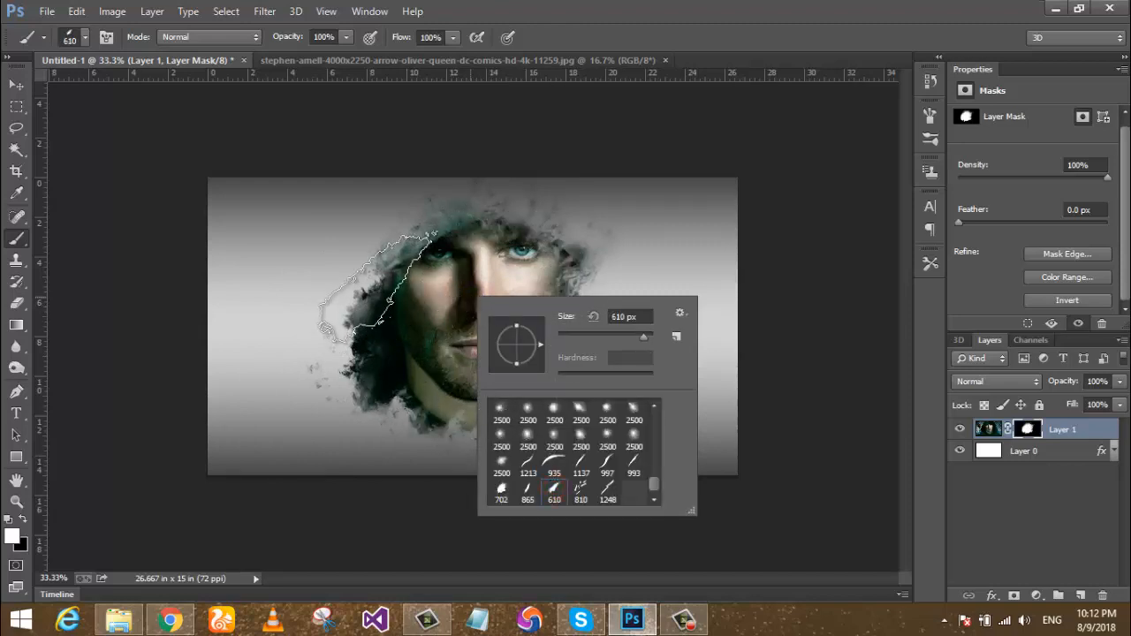
left_click(374, 269)
mouse_move(574, 354)
left_mouse_down()
mouse_move(614, 345)
mouse_move(564, 351)
left_mouse_up()
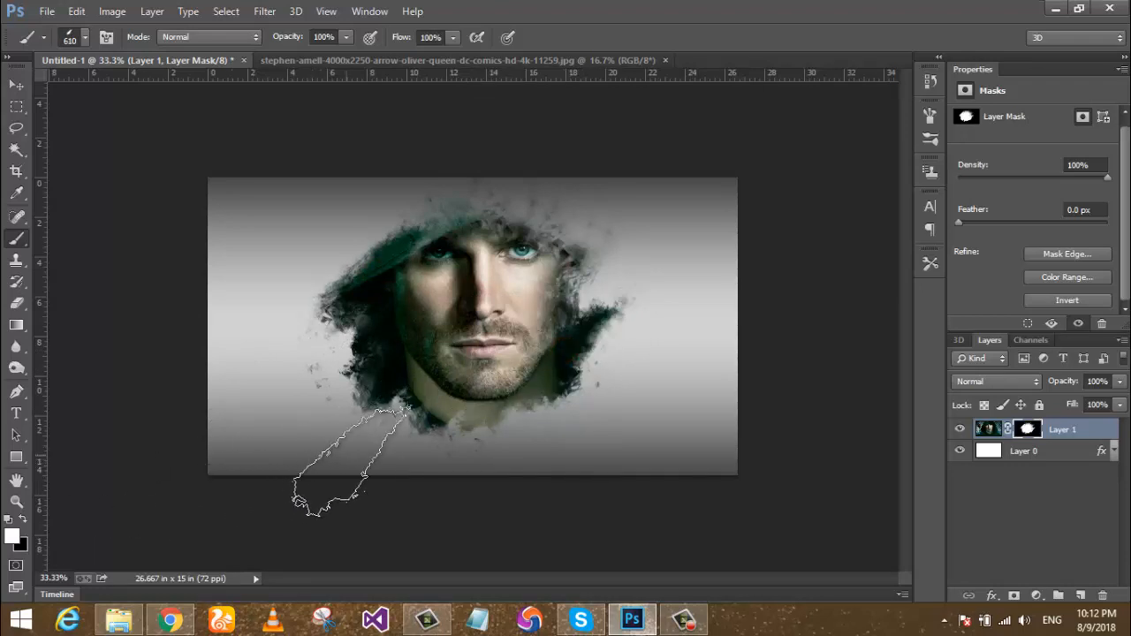
Stamp the 935 px curved brush on the mask along the hood's upper left and, rotated 180°, beneath the chin at the lower right.
right_click(477, 317)
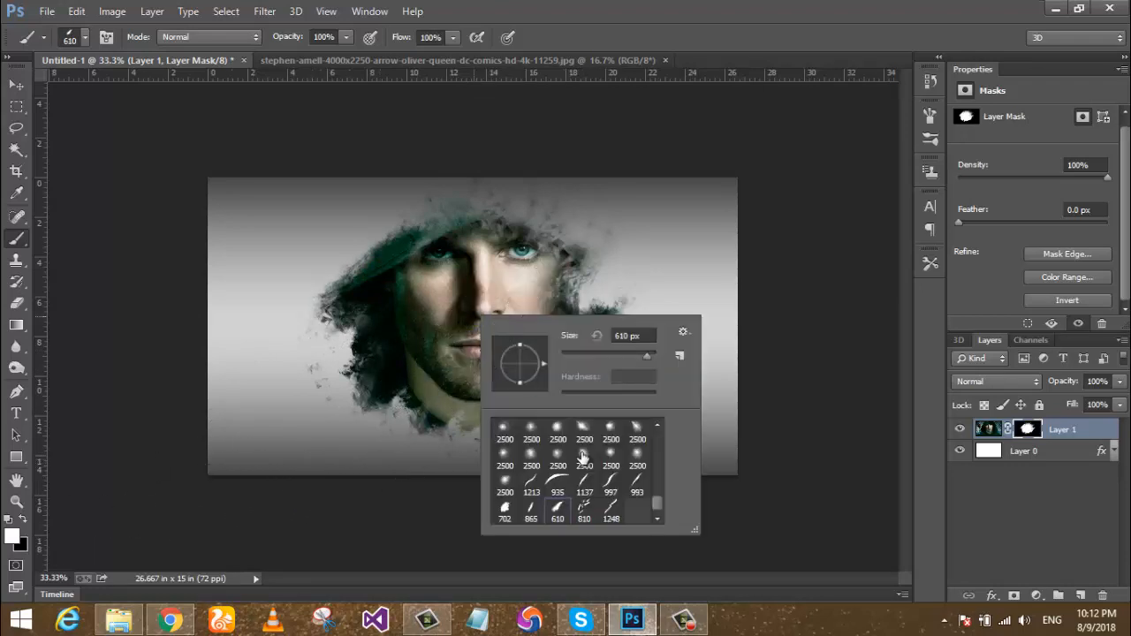
left_click(557, 482)
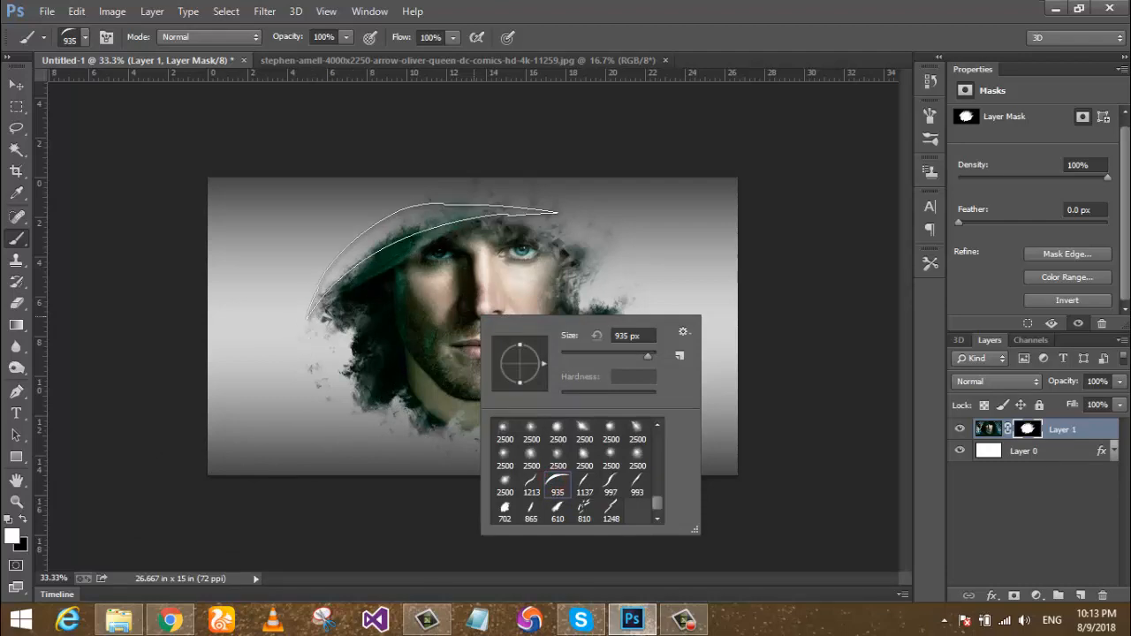
left_click(436, 255)
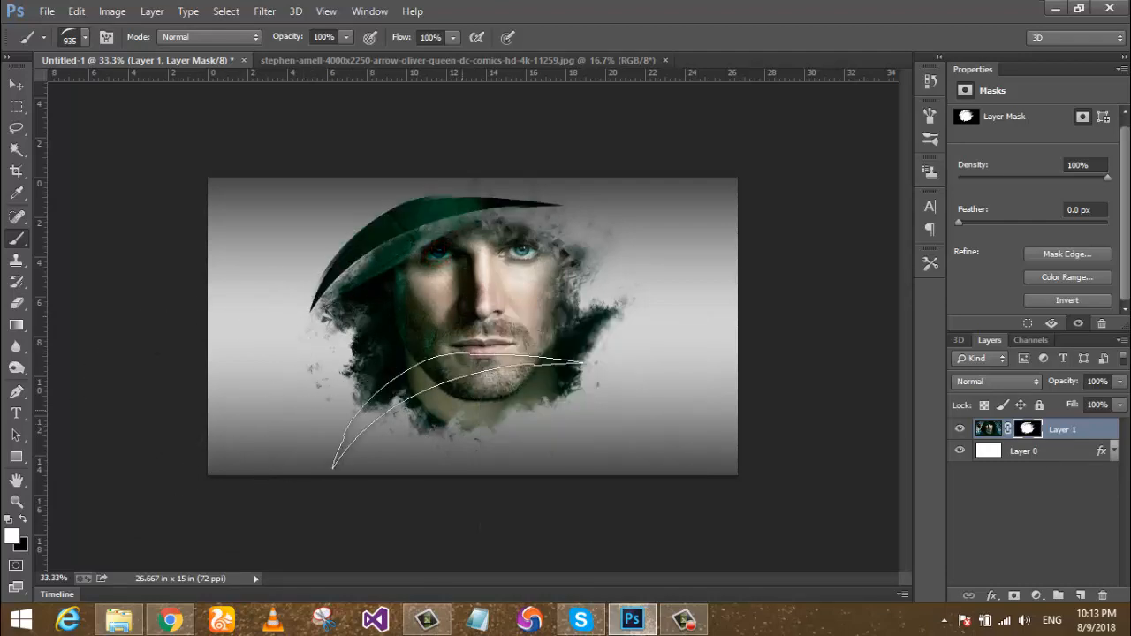
right_click(542, 378)
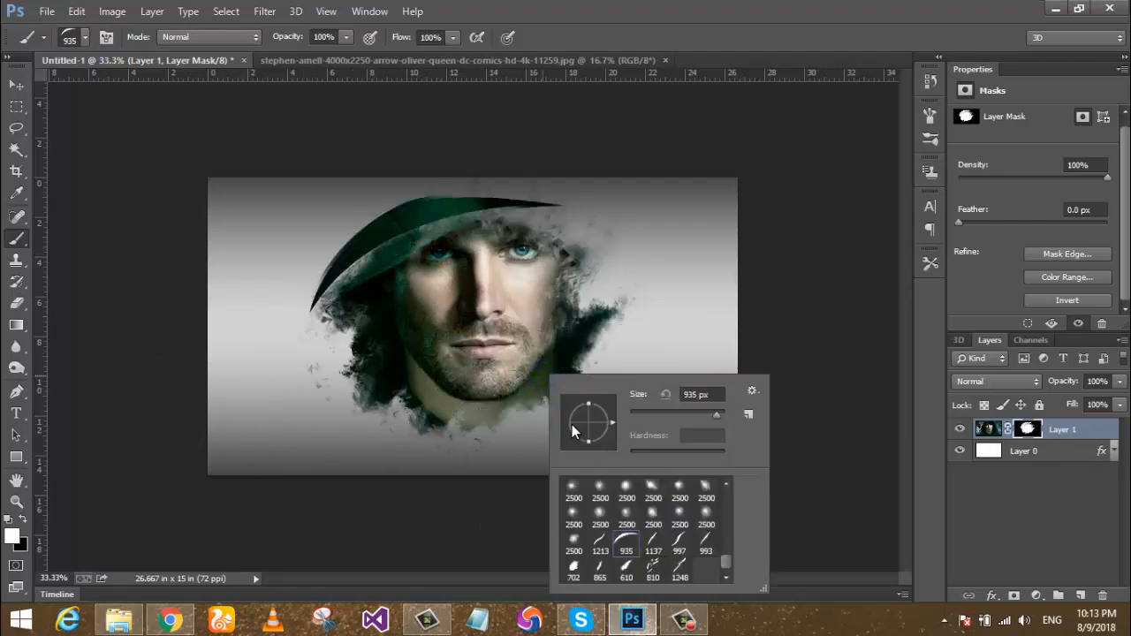
left_click(482, 386)
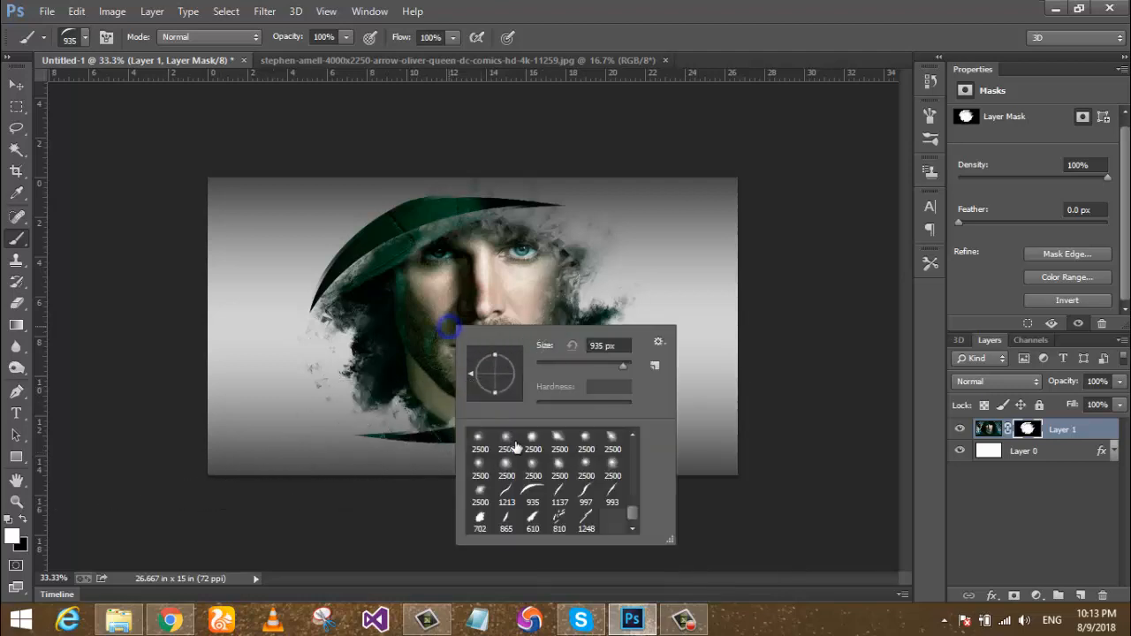
Stamp the 810 px shards brush on the mask to reveal fragments left of the face.
left_click(558, 524)
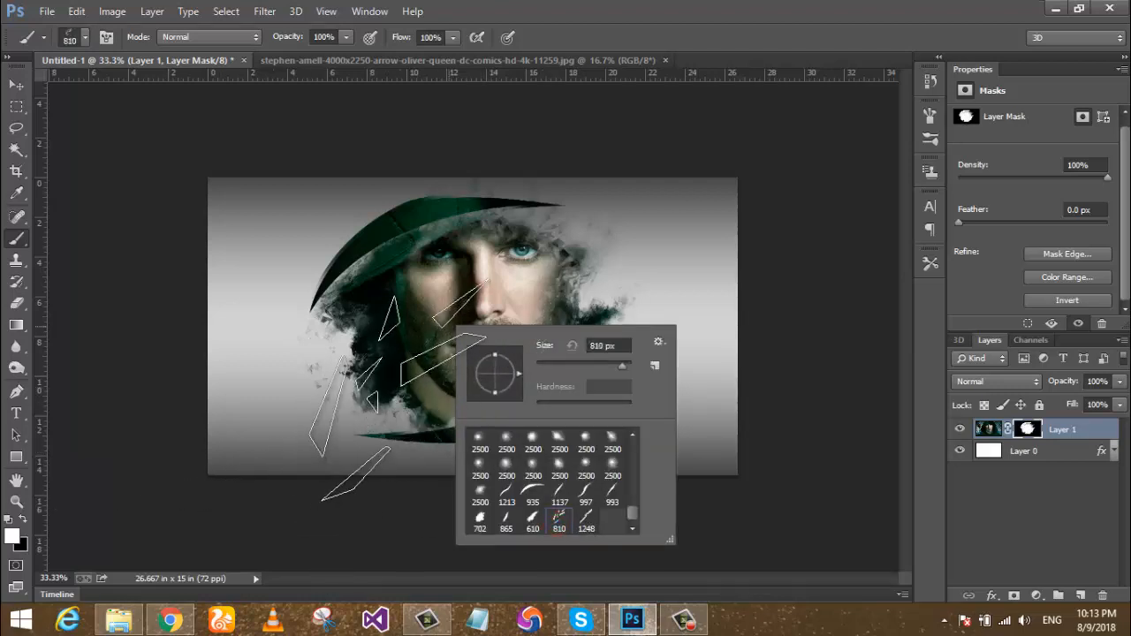
left_click(358, 358)
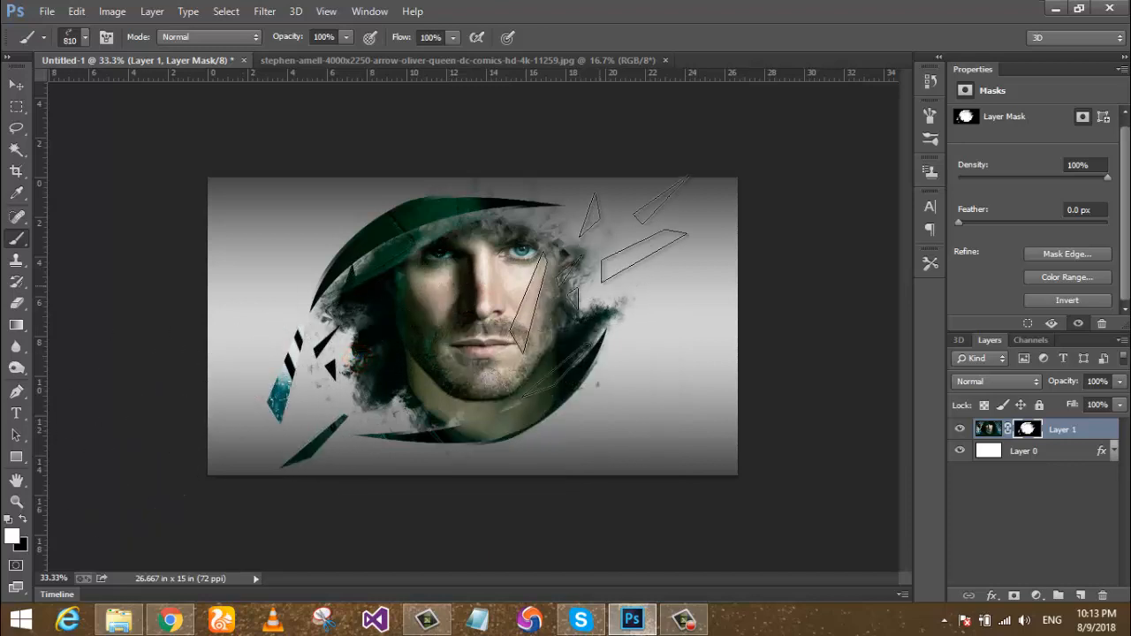
Stamp the shards brush on the mask at 810 px across the hood's upper right and at 500 px beside the face's right edge.
left_click(516, 263)
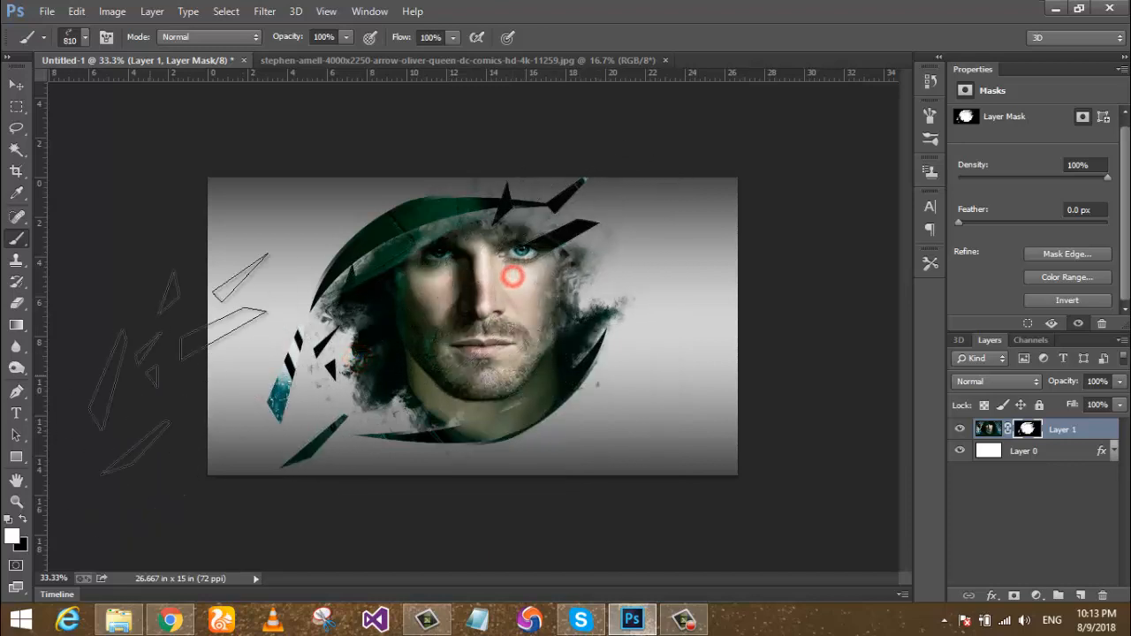
key("bracketleft")
key("bracketleft")
key("bracketleft")
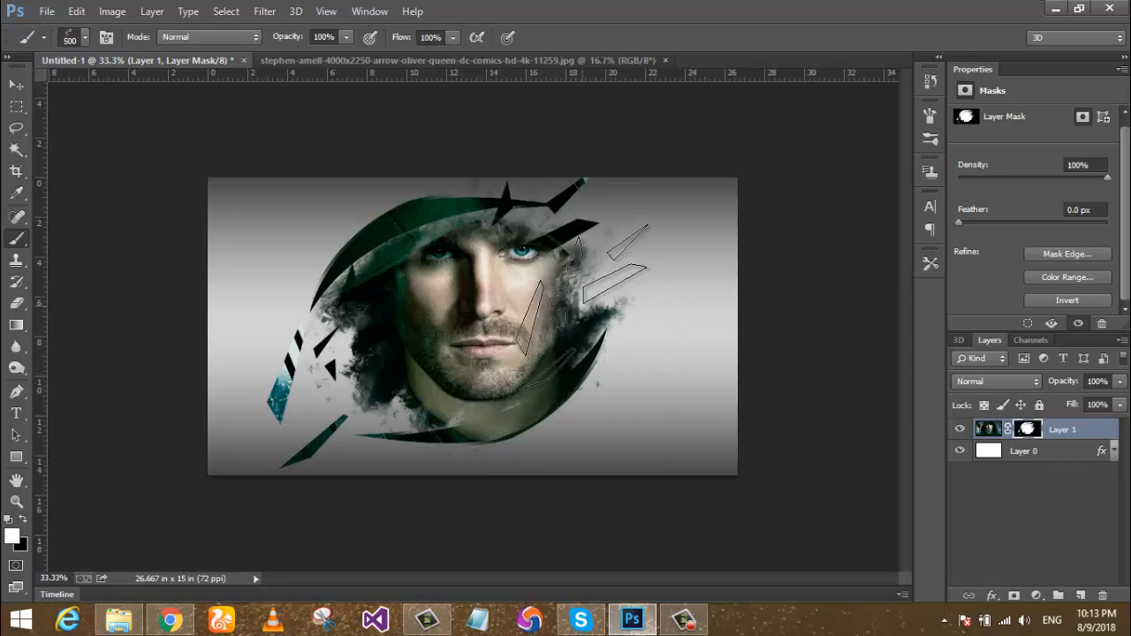
left_click(584, 299)
Scatter smaller shards on the mask around both sides of the portrait, using brush sizes of 250, 100 and 150 px.
key("bracketleft")
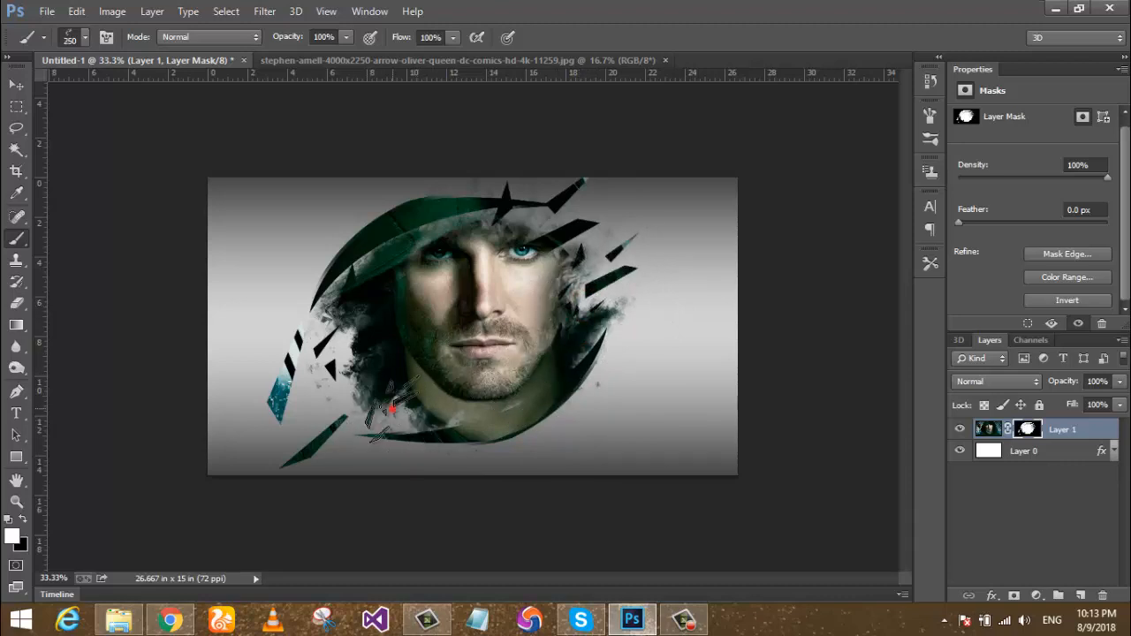
left_click(354, 378)
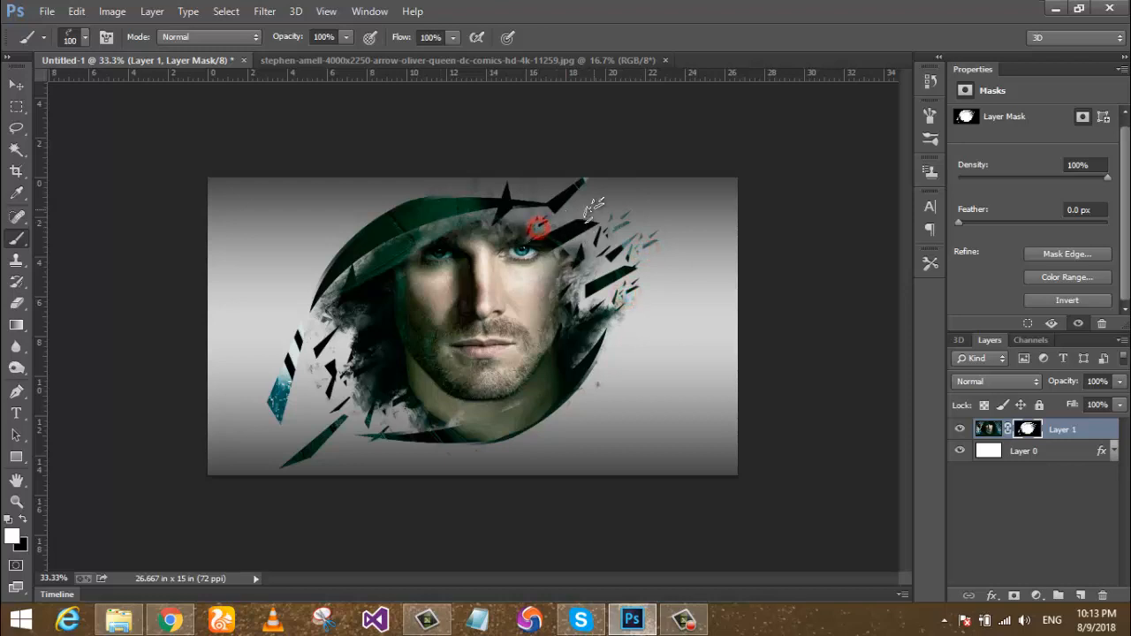
left_click(614, 206)
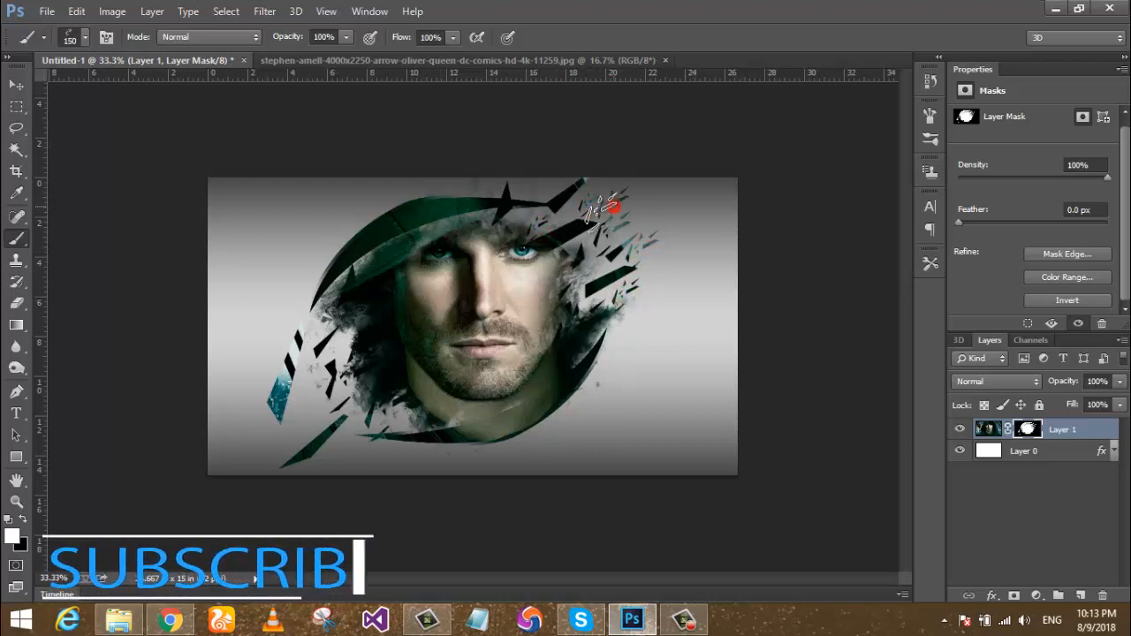
key("bracketright")
key("bracketright")
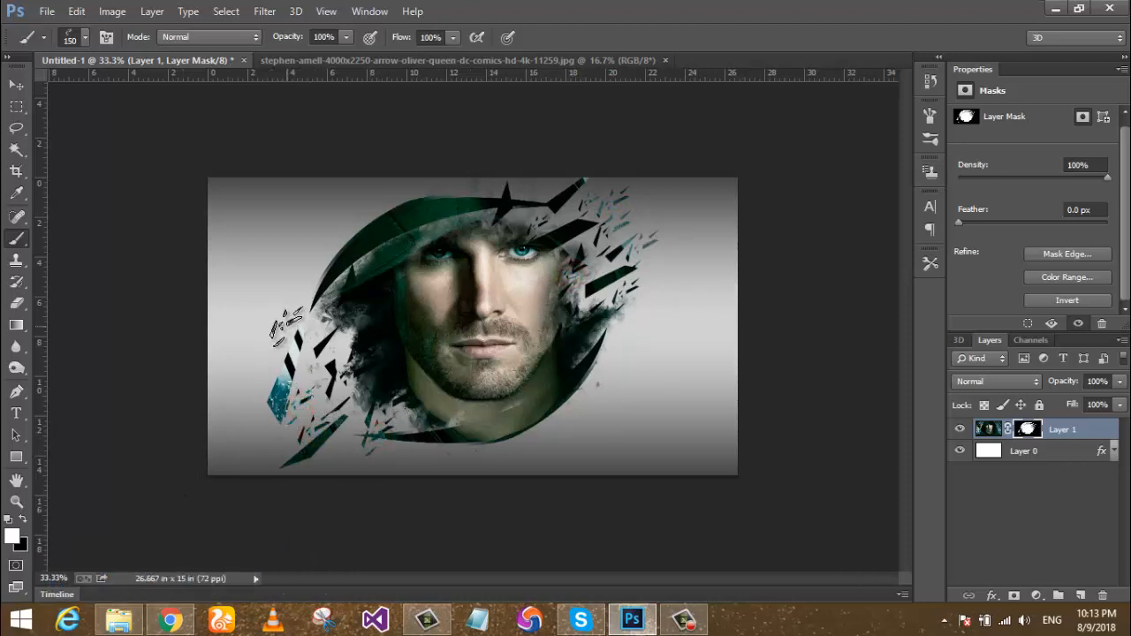
Stamp the 1248 px diagonal shard brush, sized at 489 px, on the mask at the far left and right of the portrait.
right_click(484, 281)
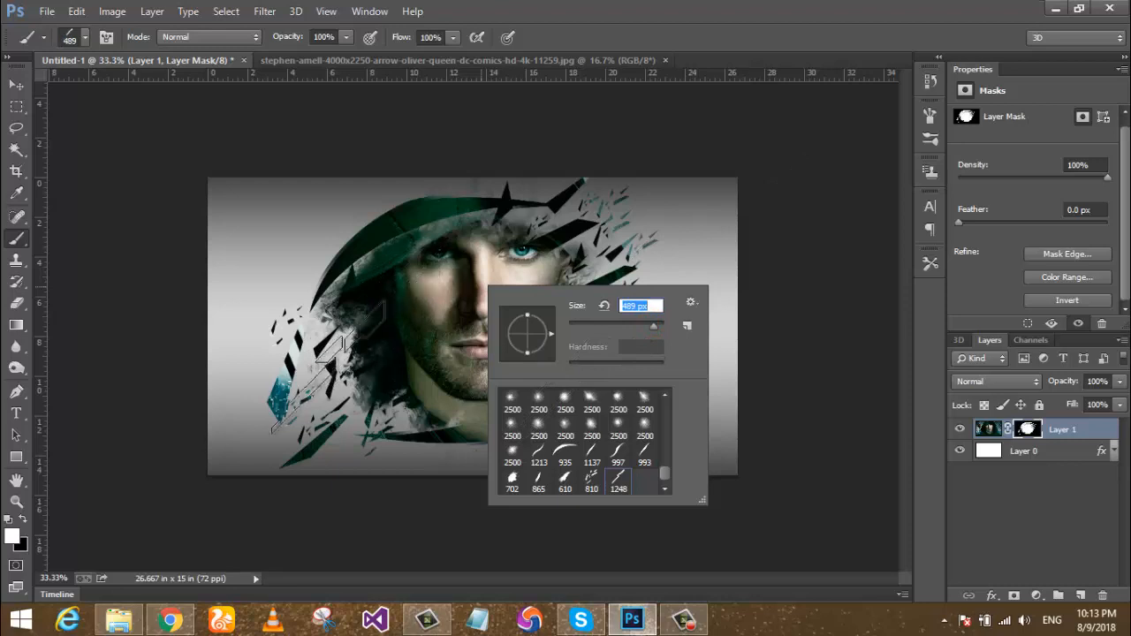
left_click(281, 320)
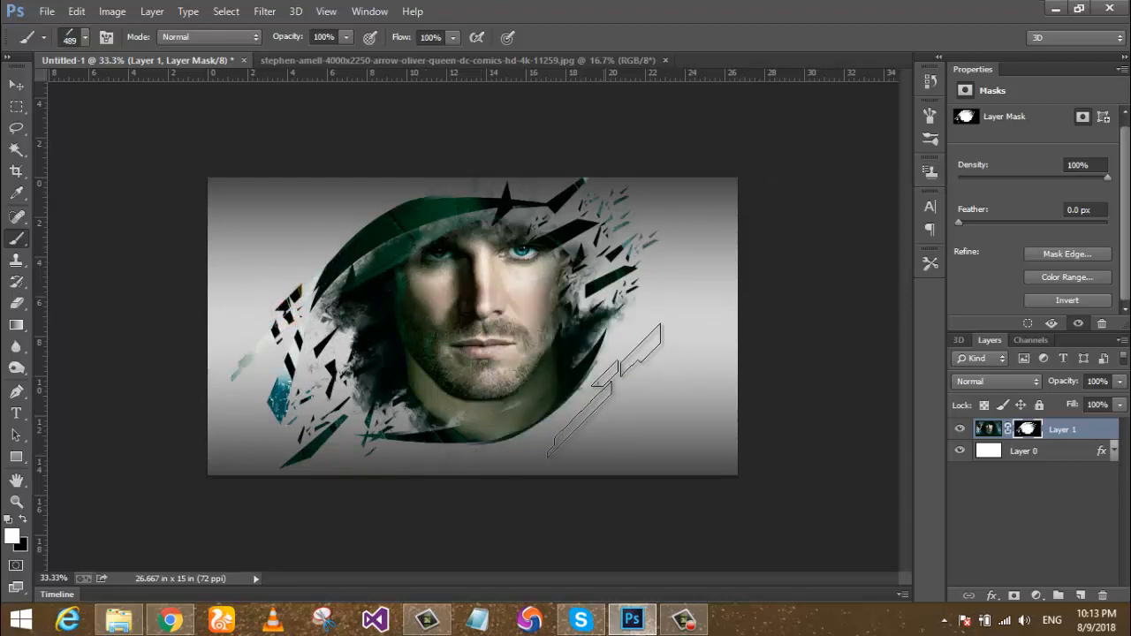
left_click(634, 289)
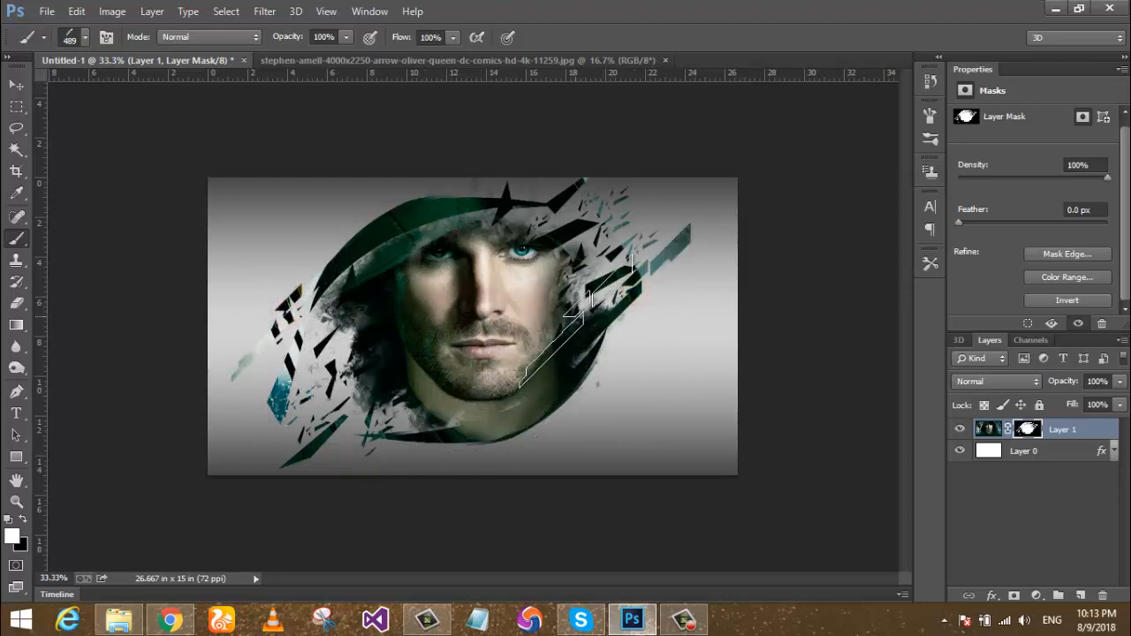
left_click(618, 252)
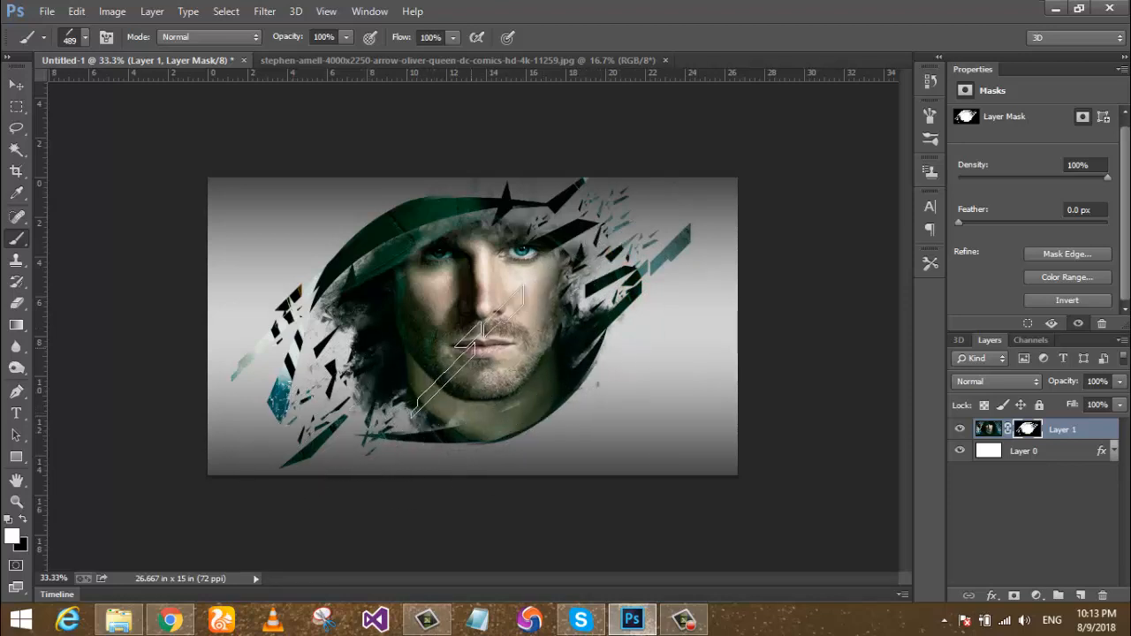
Fill in the forehead, left cheek and lower-left hood on the mask with the 702 px splatter brush.
right_click(522, 261)
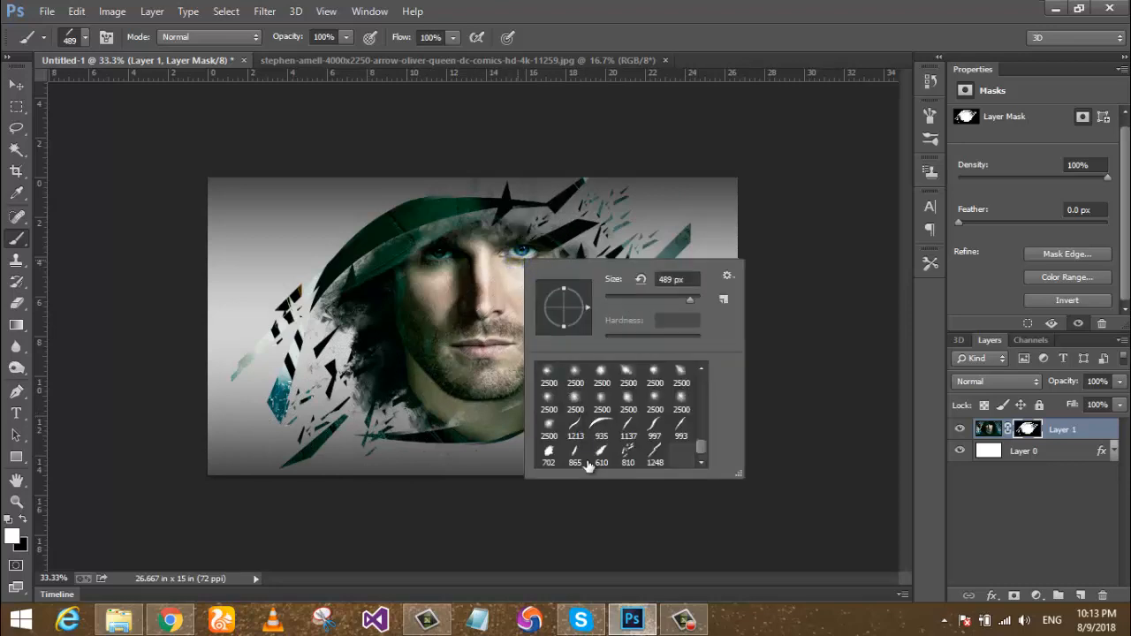
left_click(548, 456)
left_click(532, 227)
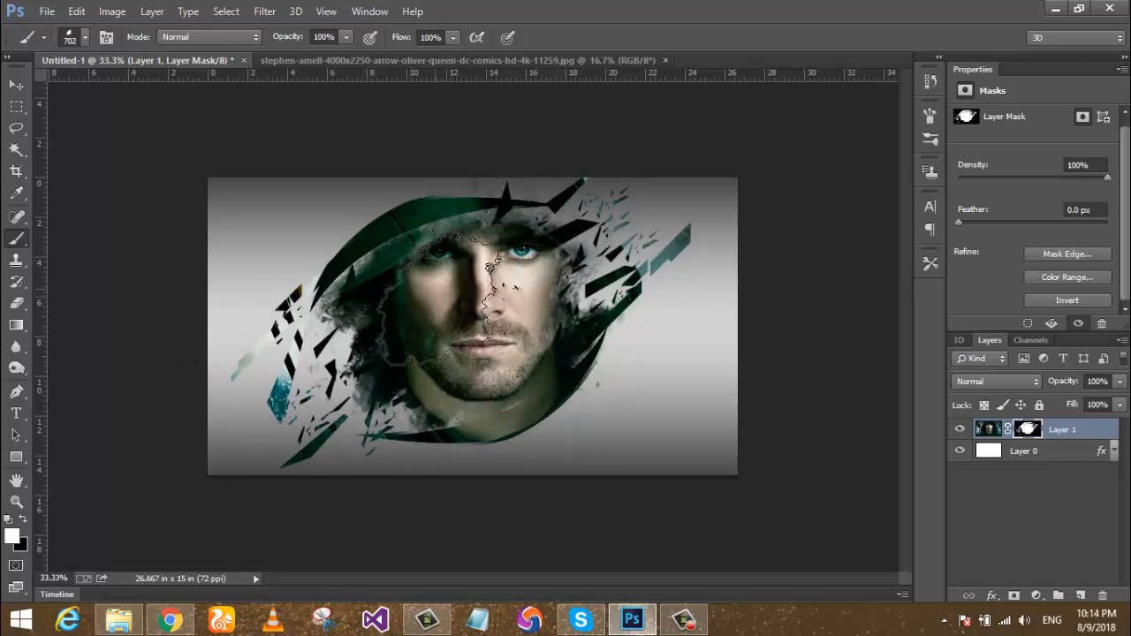
left_click(429, 286)
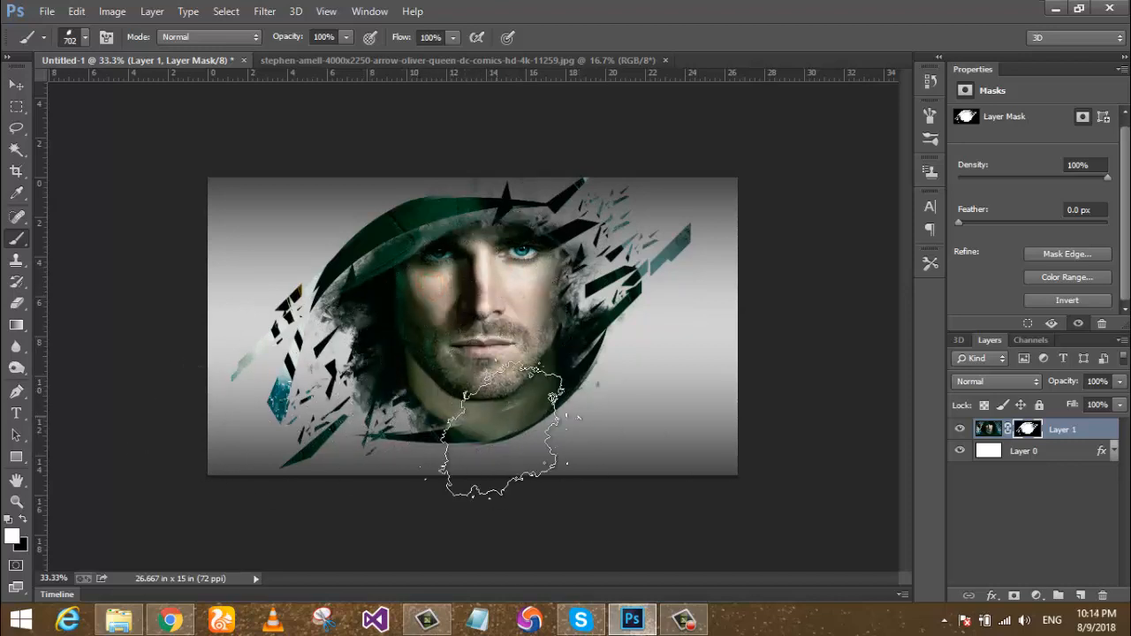
left_click(428, 360)
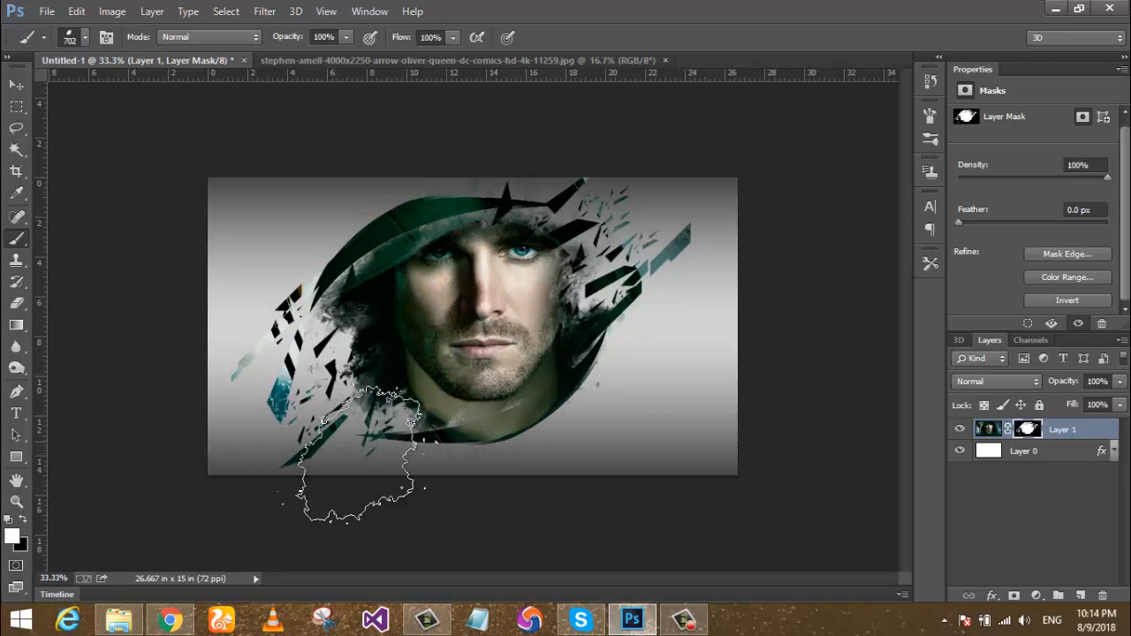
left_click(406, 376)
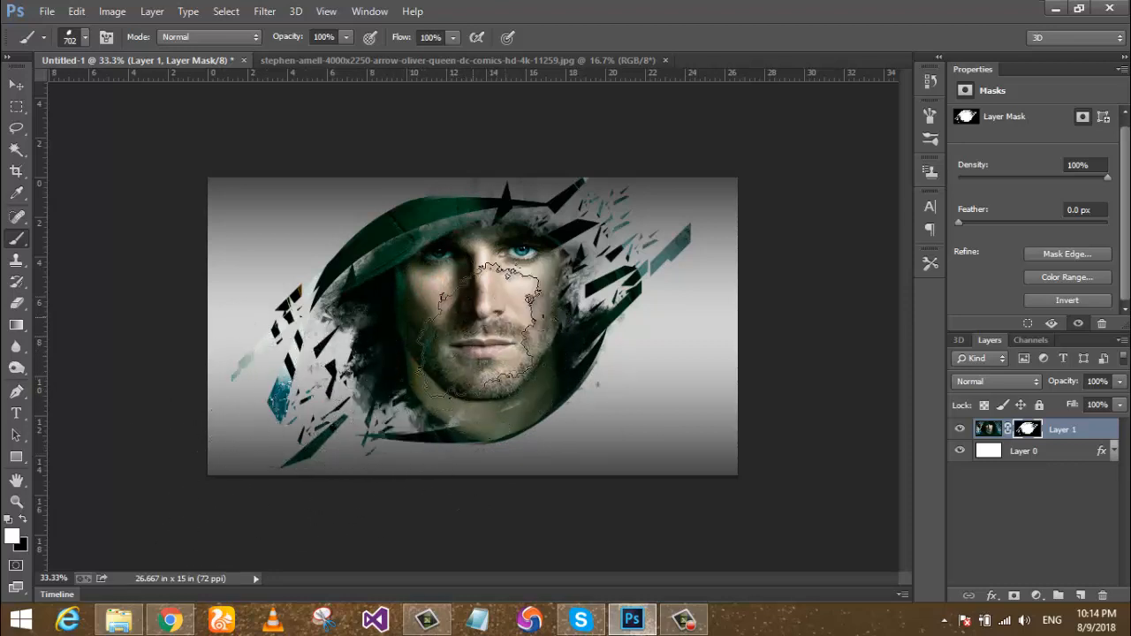
key("z")
right_click(482, 281)
left_click(513, 283)
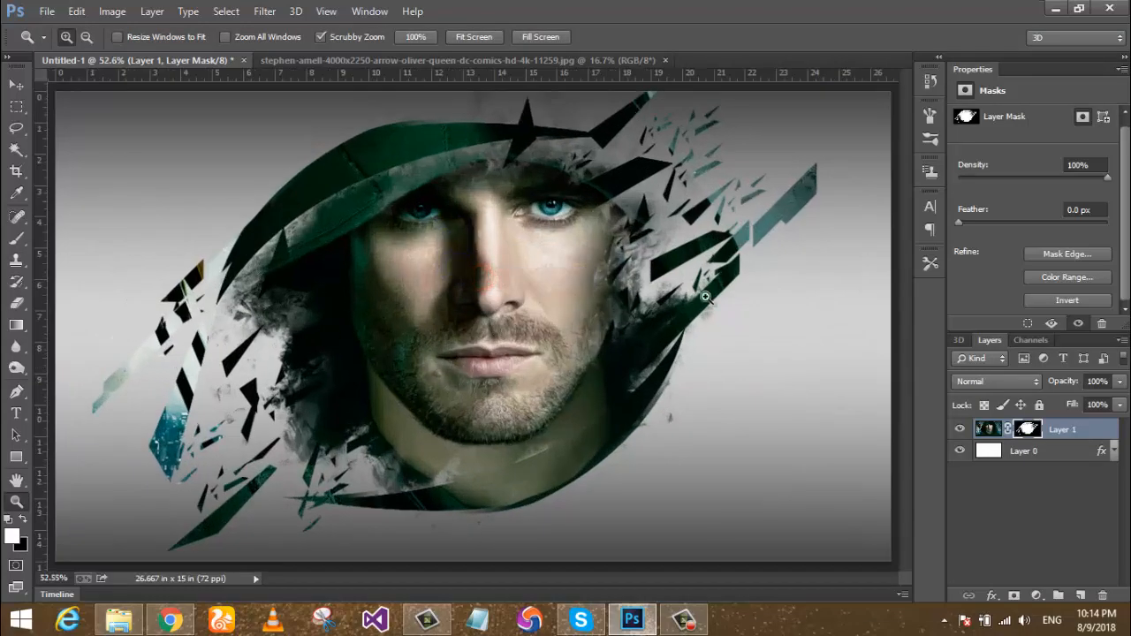